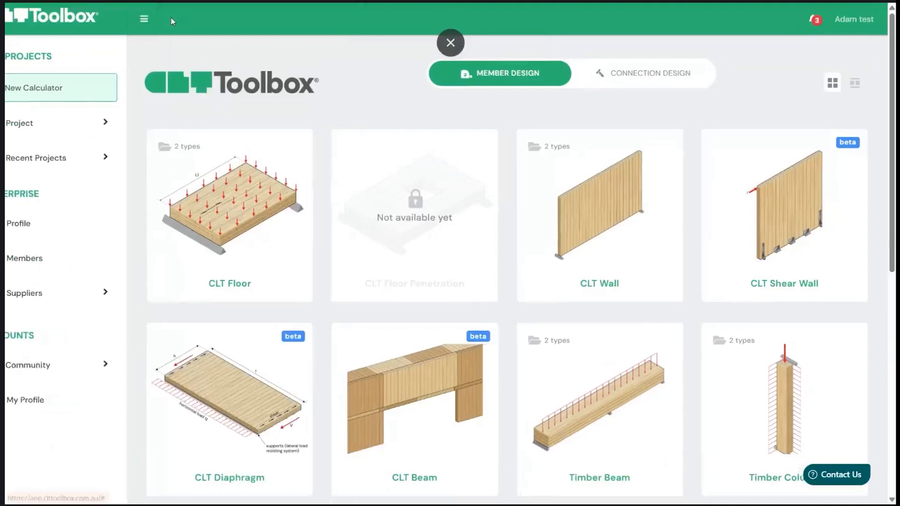
- Look at the calculator variants offered for CLT Floor, CLT Wall and Timber Column among the member design calculators
scroll(434, 255, "down", 1)
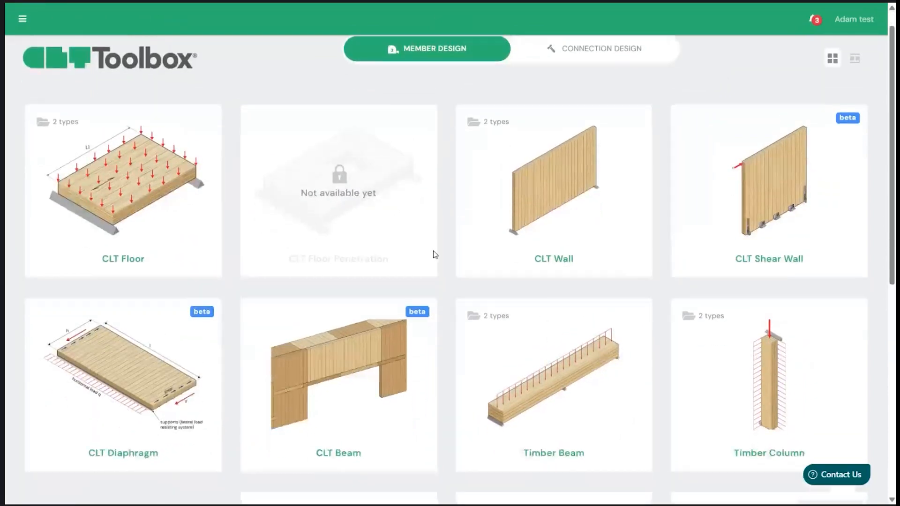
left_click(121, 175)
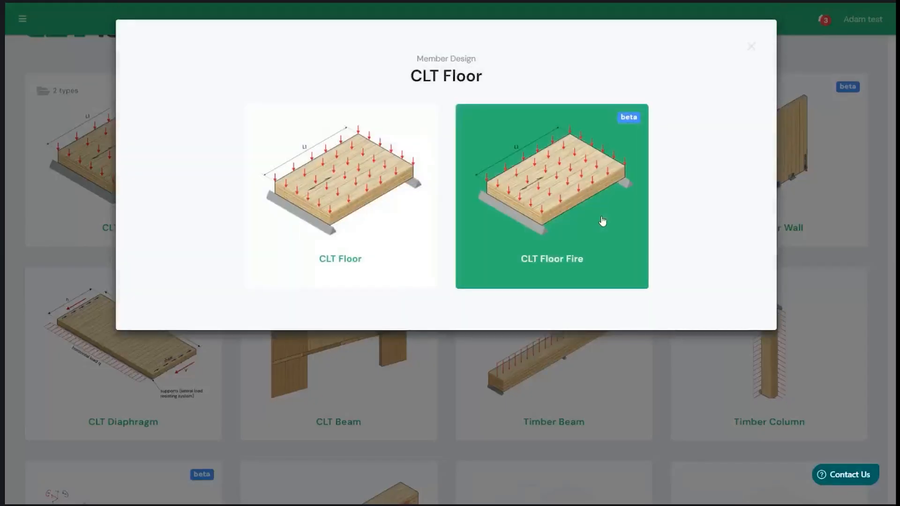
left_click(832, 212)
left_click(601, 159)
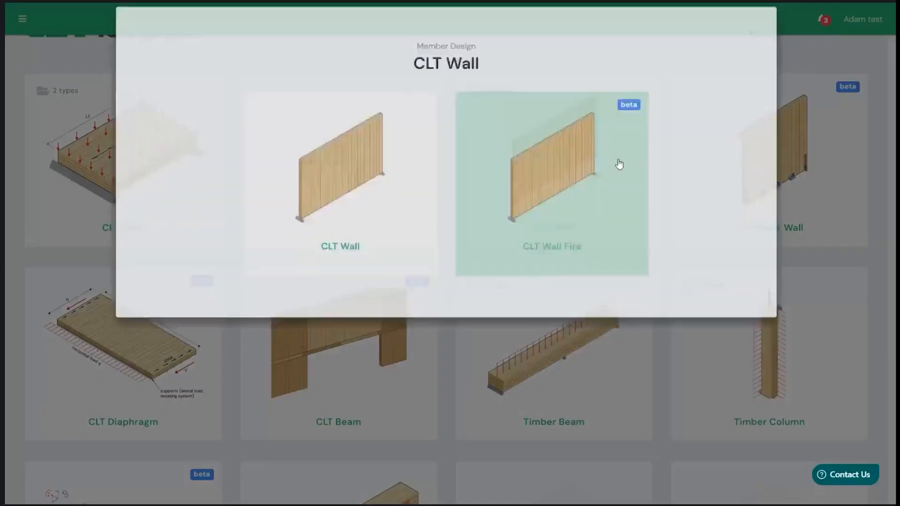
left_click(862, 226)
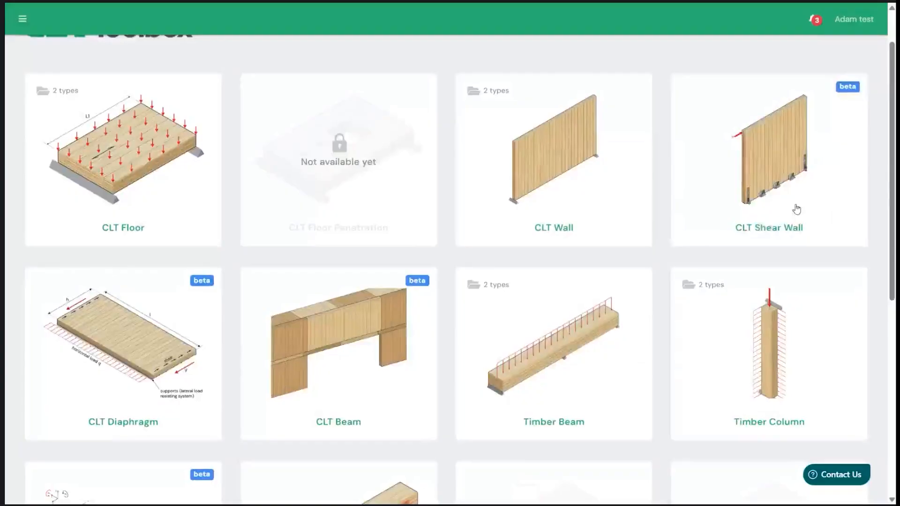
left_click(699, 341)
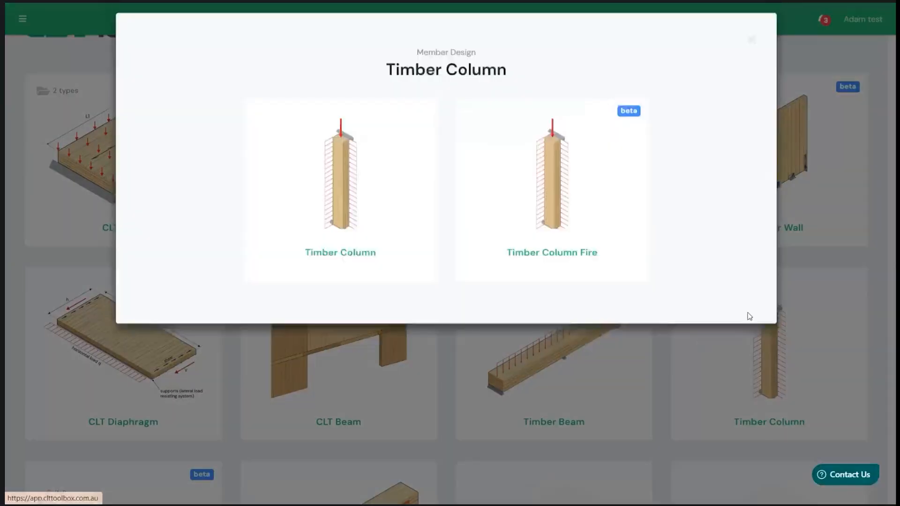
left_click(828, 277)
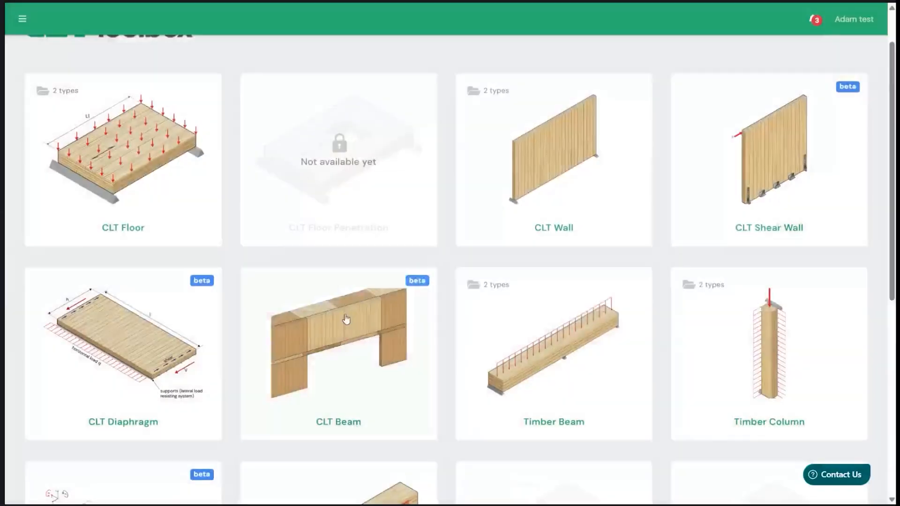
left_click(98, 159)
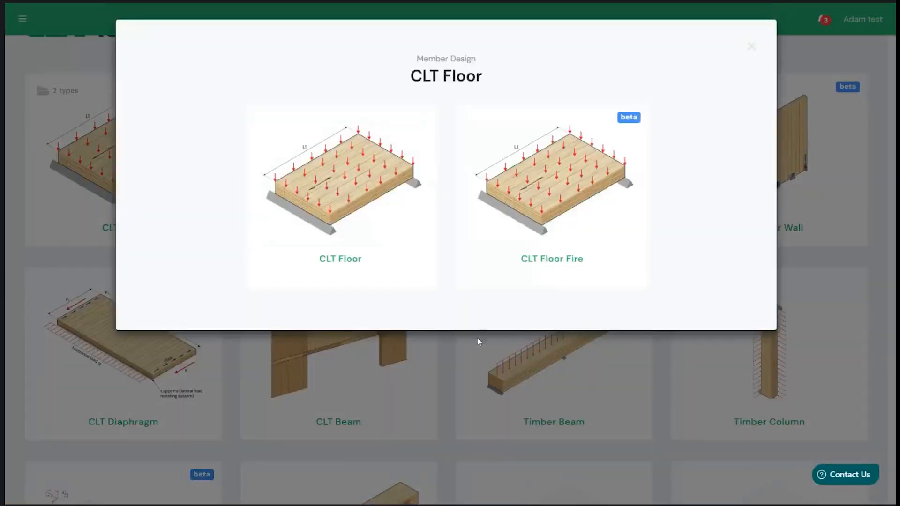
left_click(478, 369)
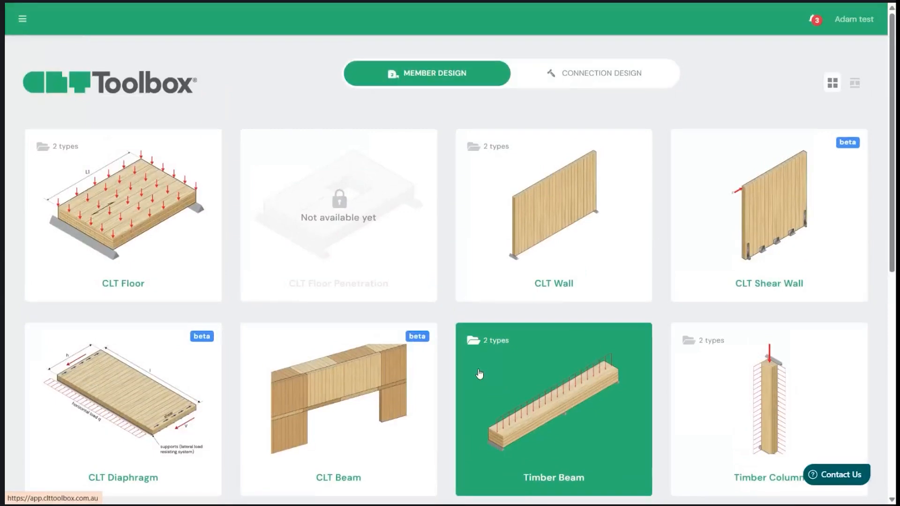
- Review the remaining member design calculators and the range of connection design calculators
scroll(467, 345, "down", 3)
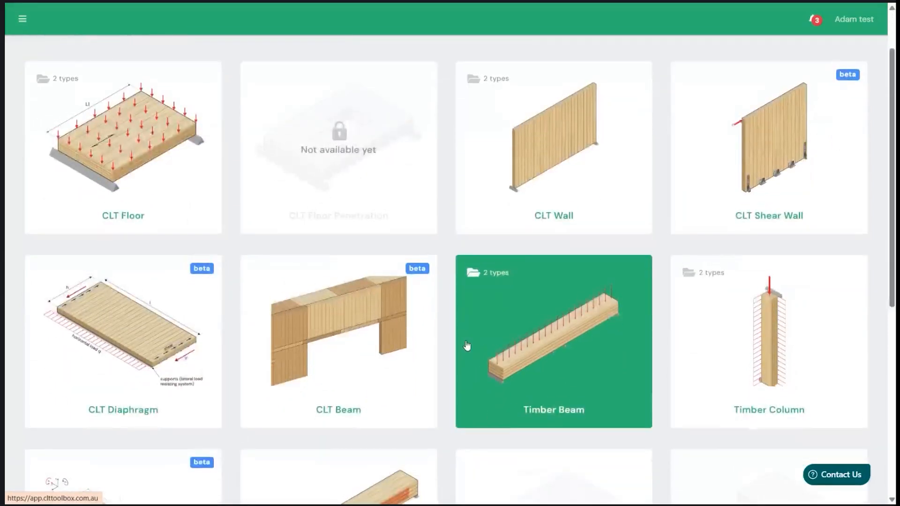
scroll(467, 345, "down", 5)
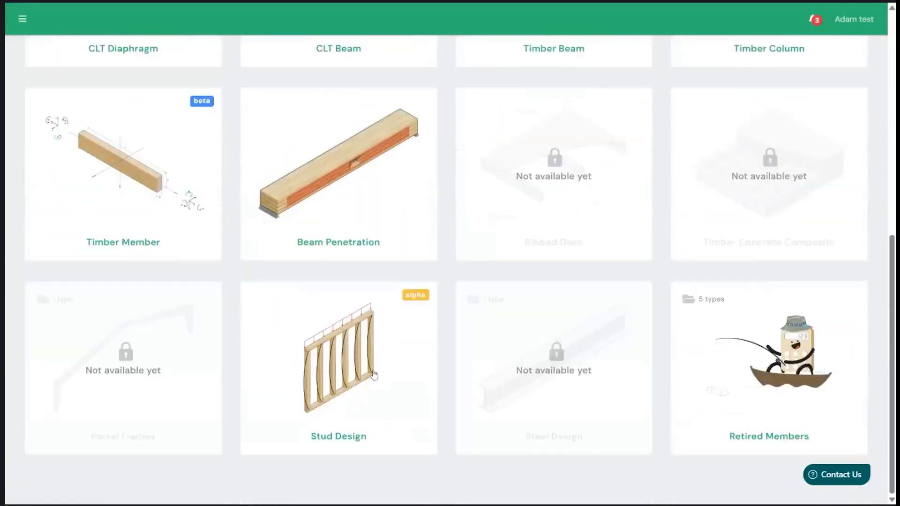
scroll(381, 364, "up", 5)
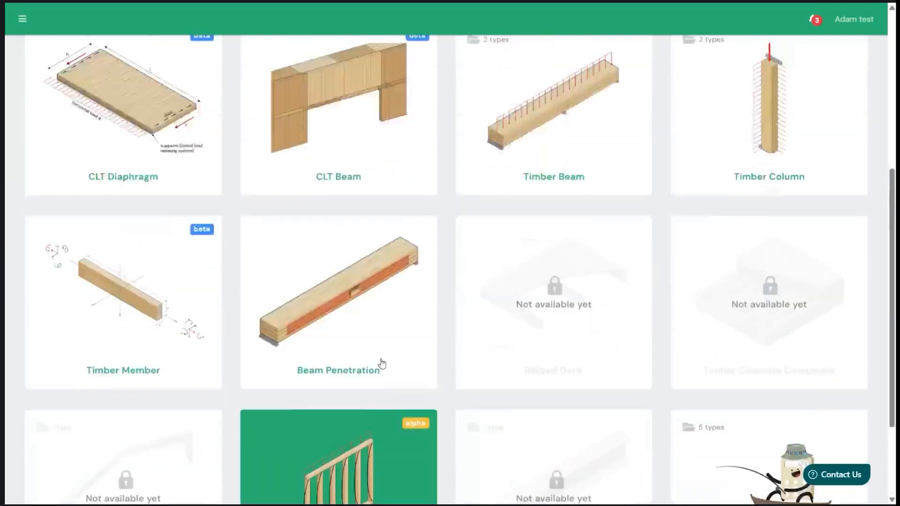
scroll(381, 364, "up", 3)
left_click(610, 76)
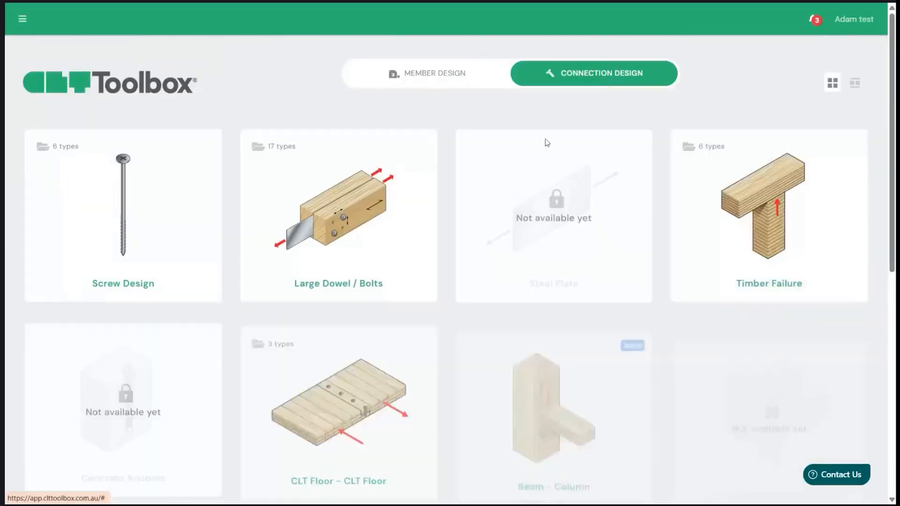
scroll(462, 288, "down", 1)
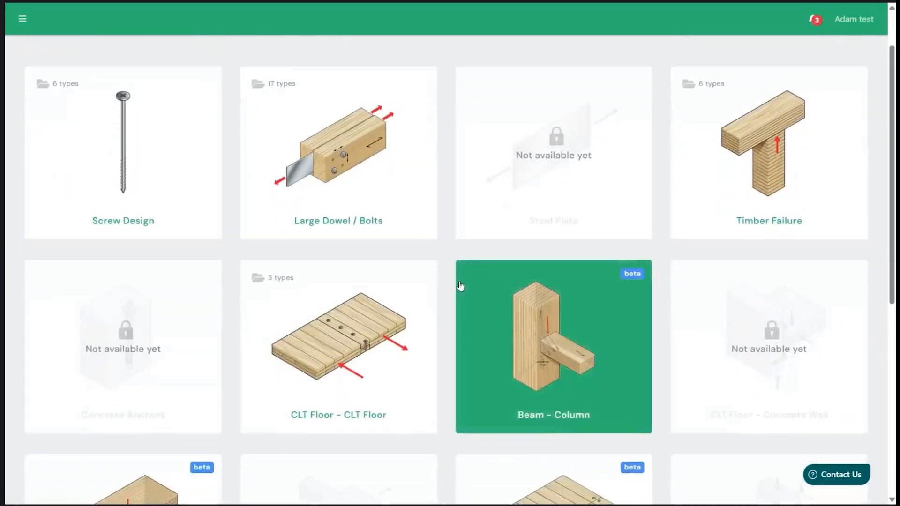
scroll(422, 221, "down", 2)
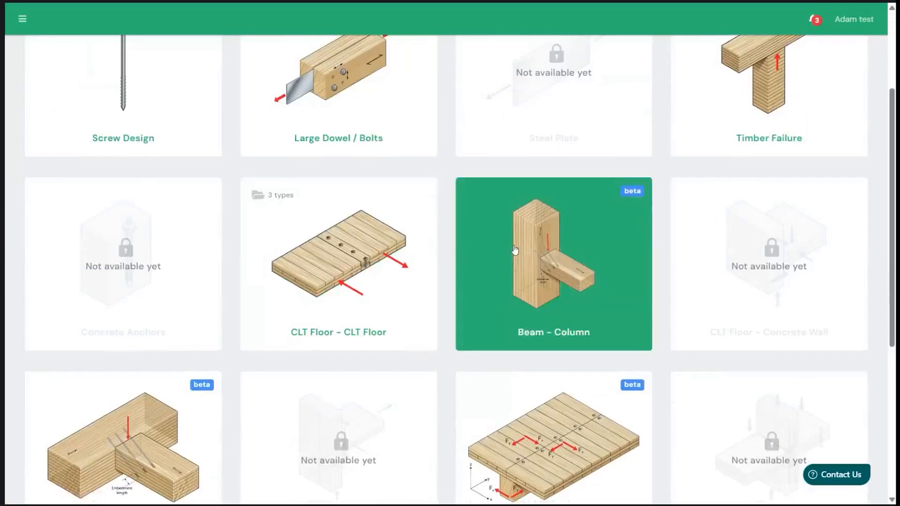
scroll(514, 249, "down", 3)
scroll(525, 310, "down", 2)
scroll(525, 310, "up", 8)
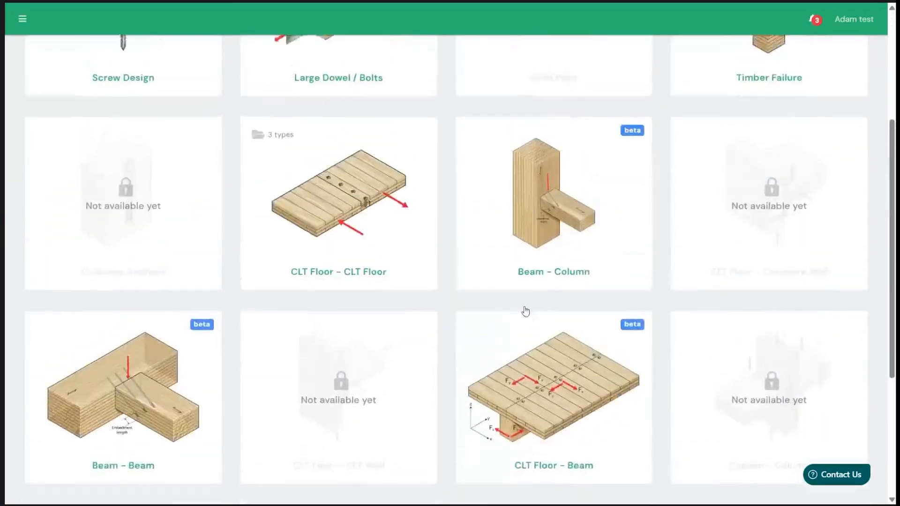
- Return to the member design calculators and start a new CLT Floor Fire calculator
left_click(449, 83)
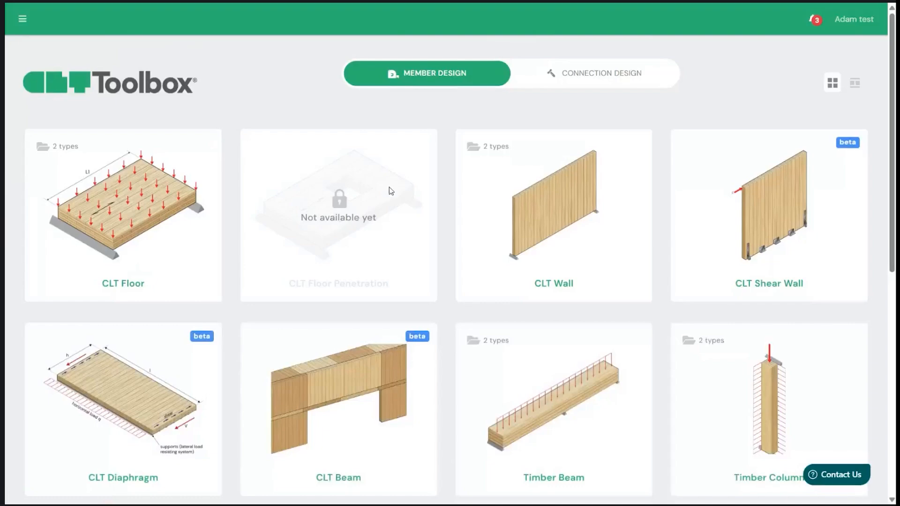
scroll(410, 237, "down", 2)
scroll(409, 237, "up", 1)
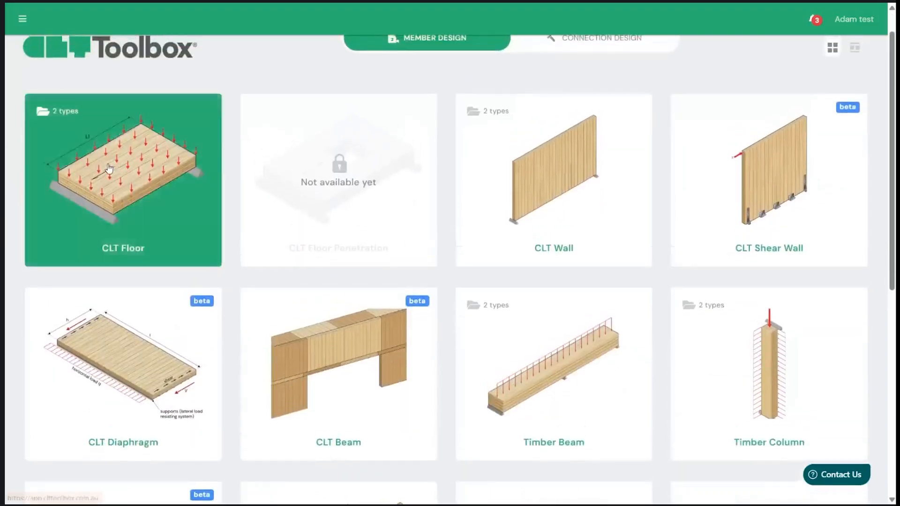
left_click(109, 169)
left_click(592, 217)
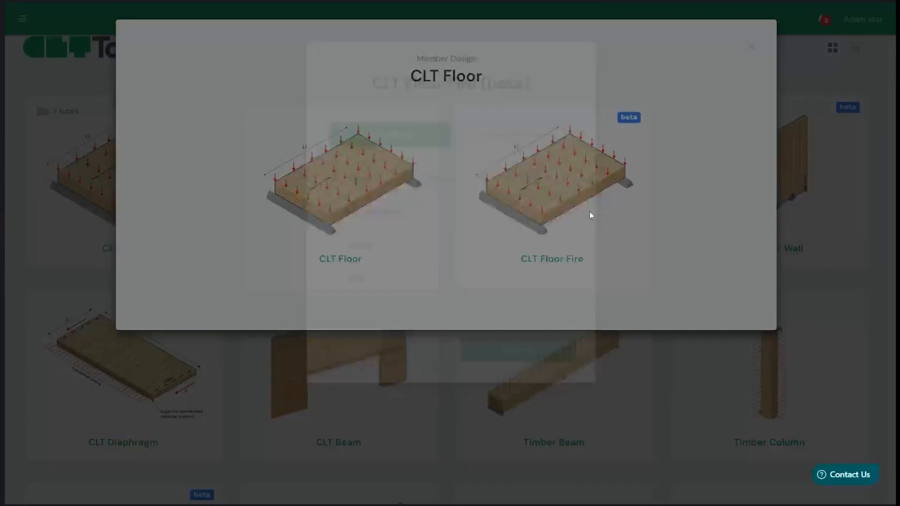
- Assign the calculator to the CLT Toolbox Design Team's existing project "W01 ANZ: Preliminary Design of a Commercial Building"
left_click(488, 209)
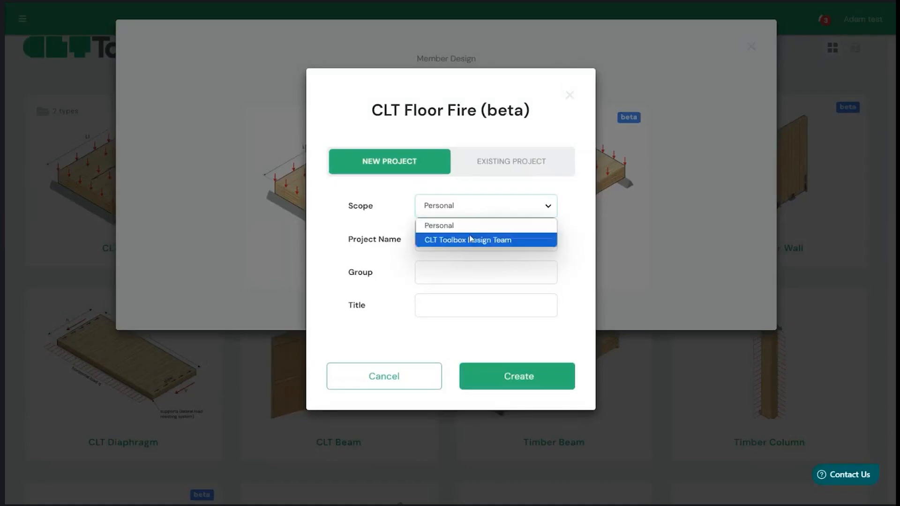
left_click(470, 239)
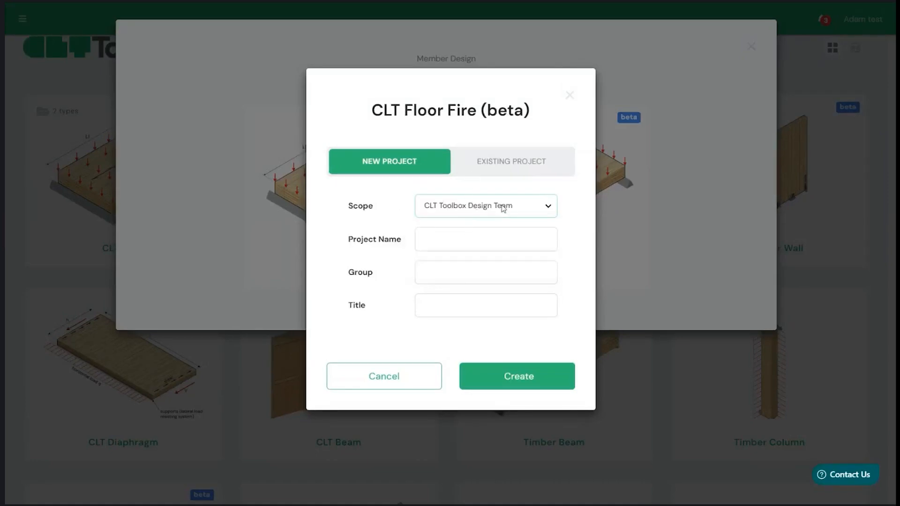
left_click(521, 163)
left_click(480, 244)
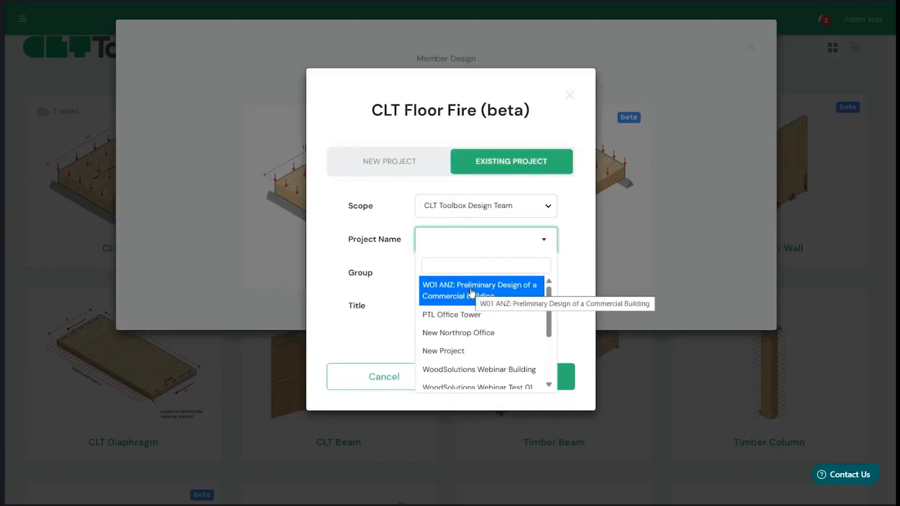
left_click(472, 292)
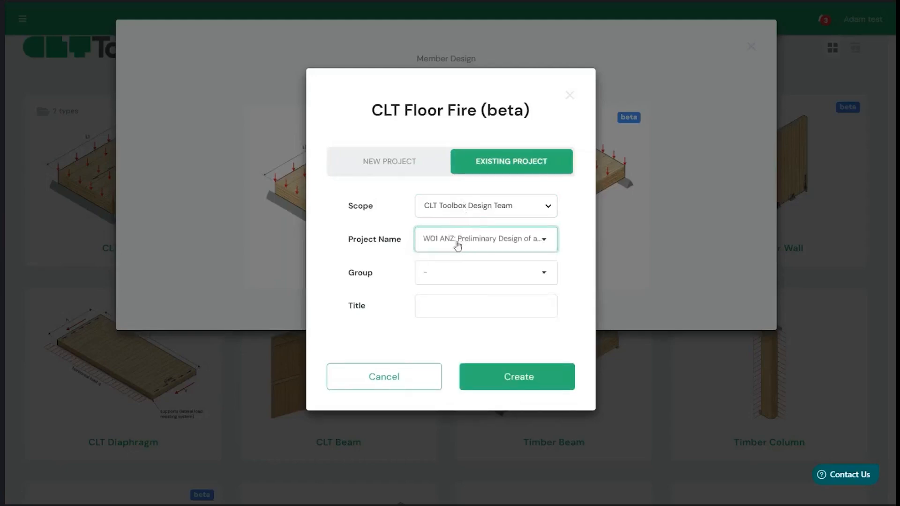
- Title the calculator "Floor 1 Fire Scenario" and create it
left_click(458, 315)
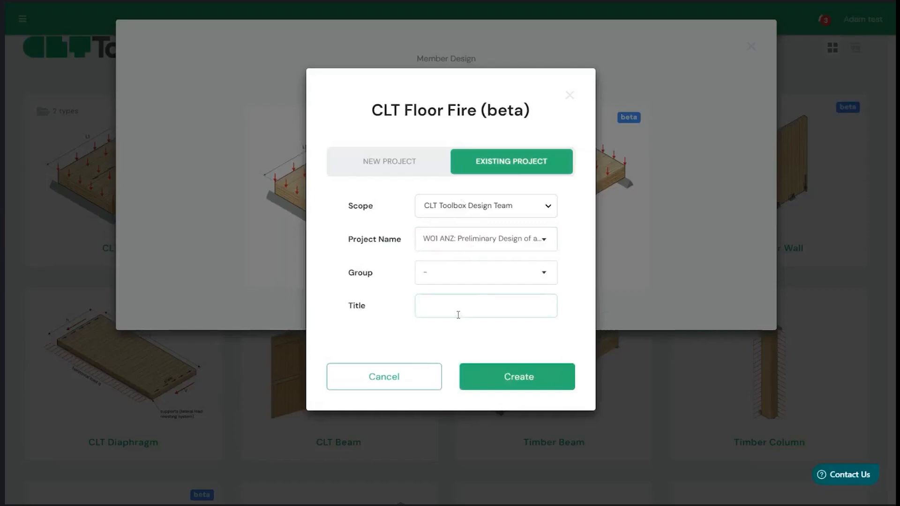
type("Fire Scenario")
key("Return")
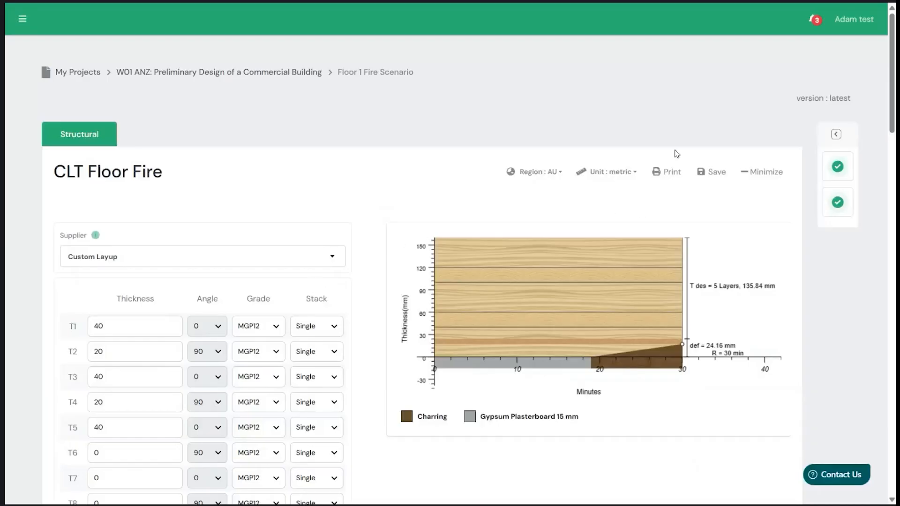
- Check the expanded design summary, collapse it again, and examine the charring diagram of the floor panel
left_click(838, 134)
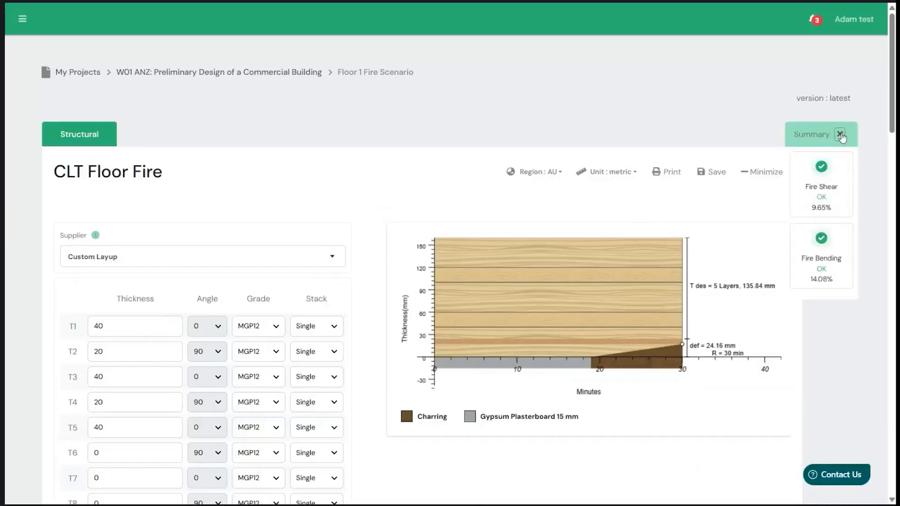
left_click(840, 135)
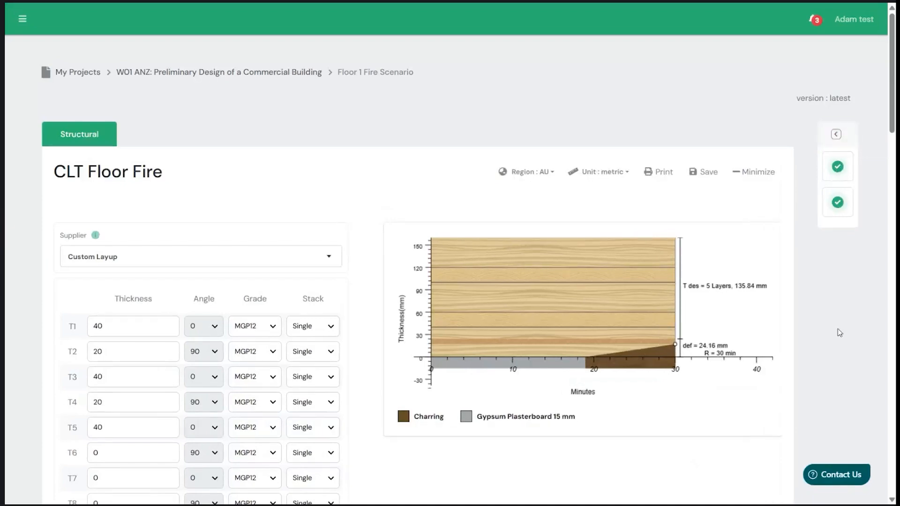
scroll(838, 329, "down", 2)
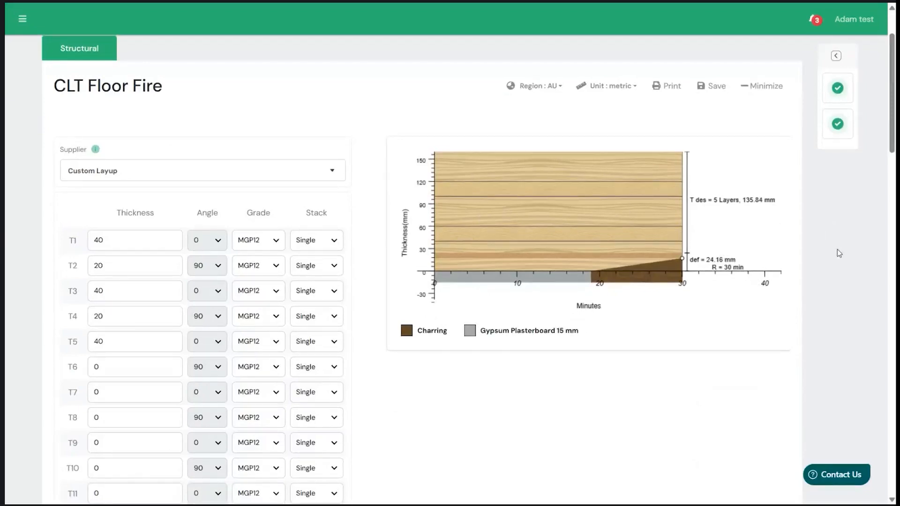
scroll(839, 253, "up", 3)
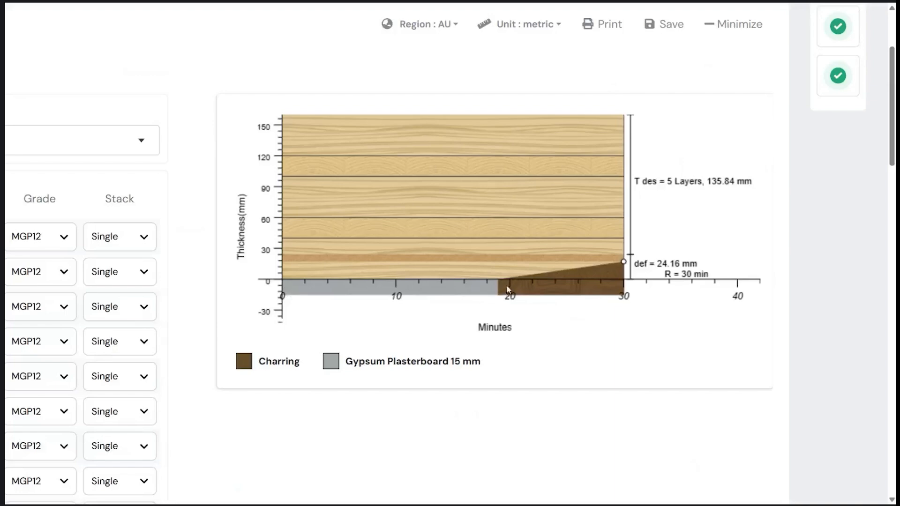
mouse_move(618, 264)
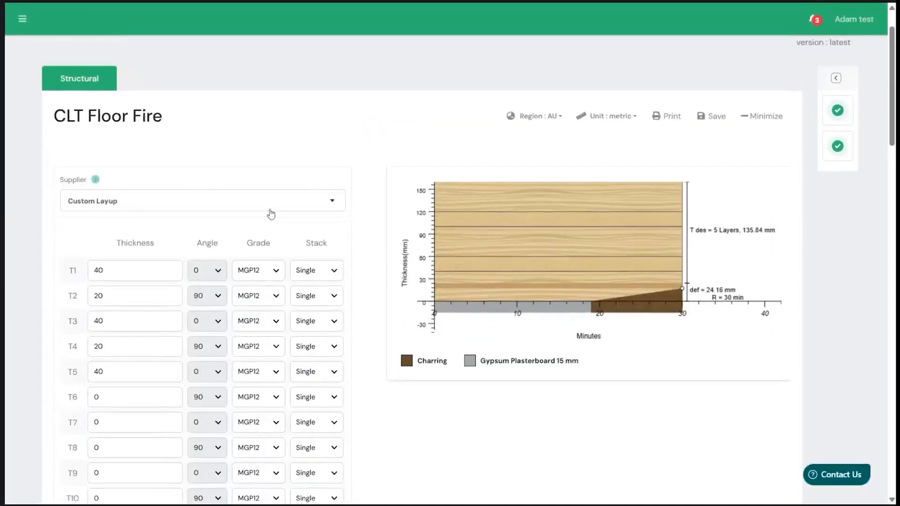
- Set the CLT supplier to Timberlink and the panel layup to NX7/240
left_click(249, 207)
scroll(221, 220, "up", 1)
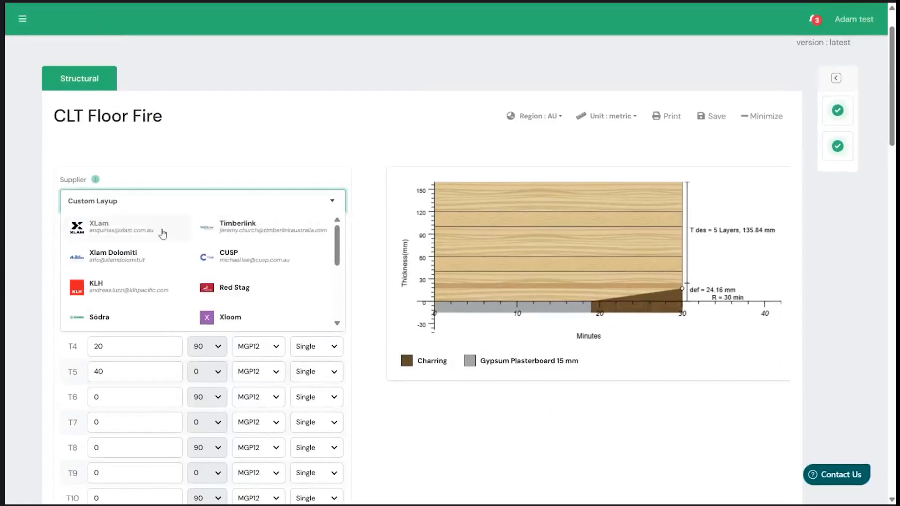
left_click(227, 218)
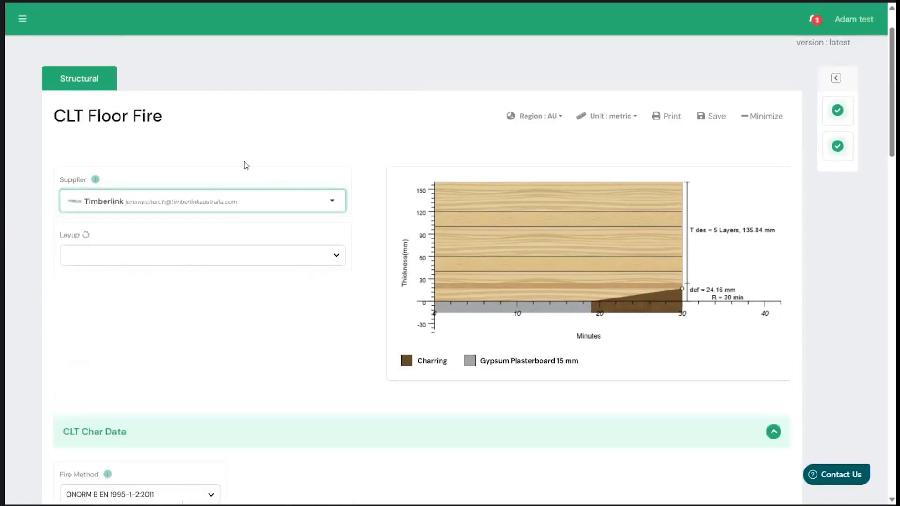
scroll(199, 221, "down", 1)
left_click(189, 215)
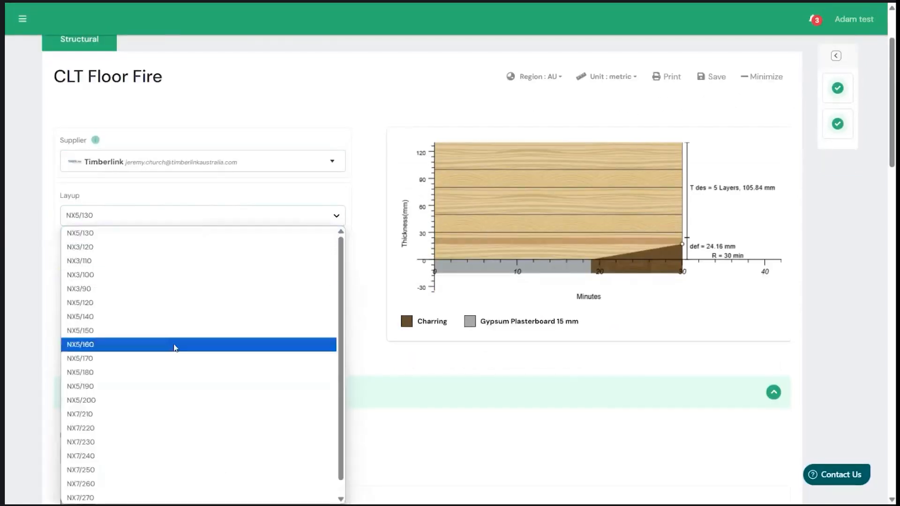
left_click(145, 456)
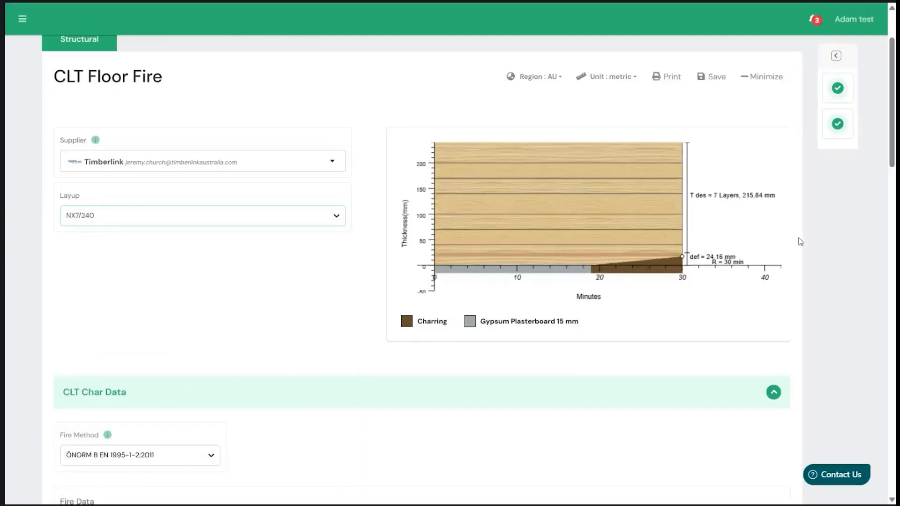
scroll(847, 247, "up", 1)
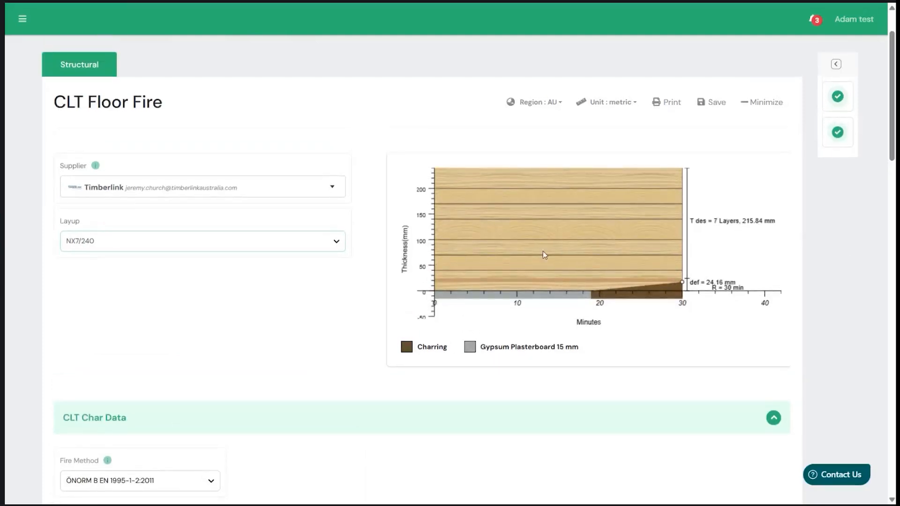
scroll(331, 346, "down", 1)
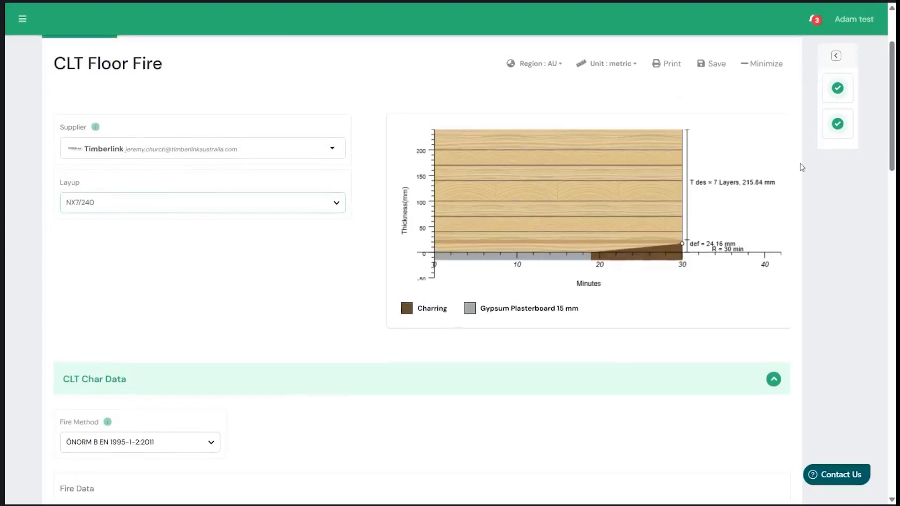
- Review the available fire methods in the CLT char data, read the Fire Method guidance, and close it
scroll(231, 317, "down", 5)
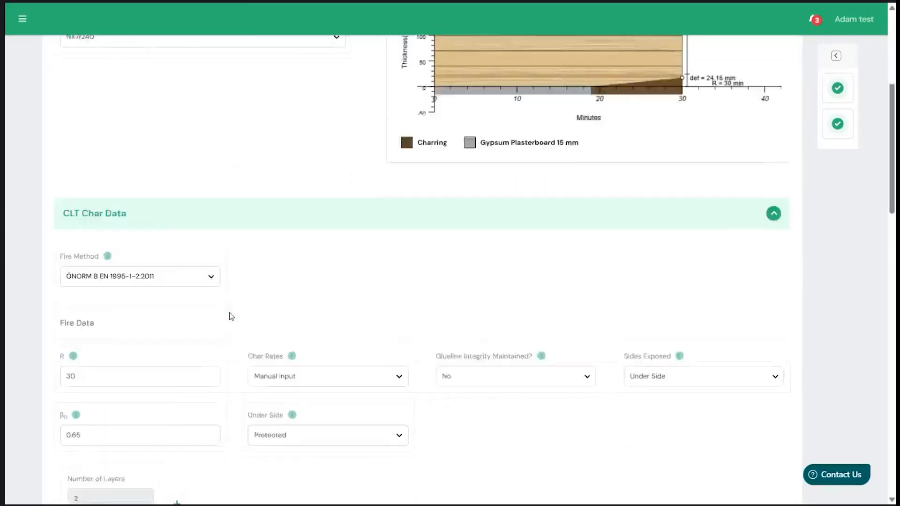
scroll(204, 240, "down", 1)
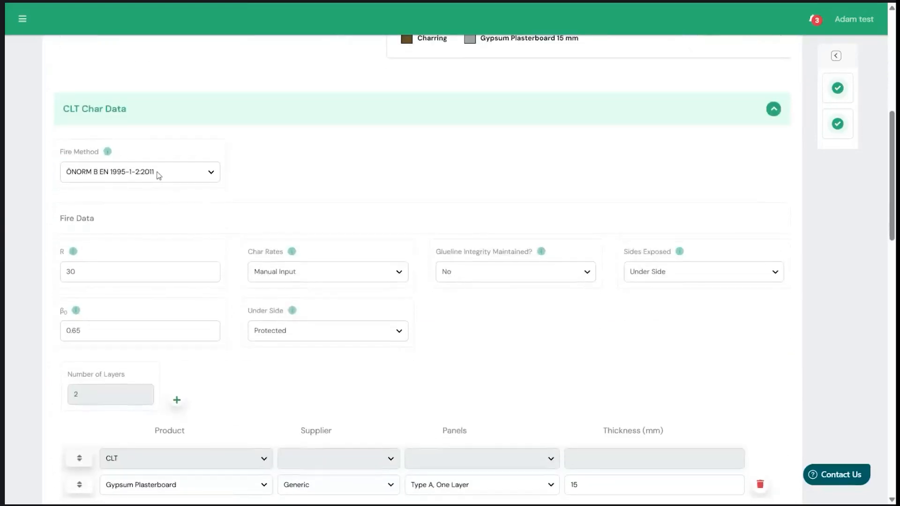
left_click(158, 175)
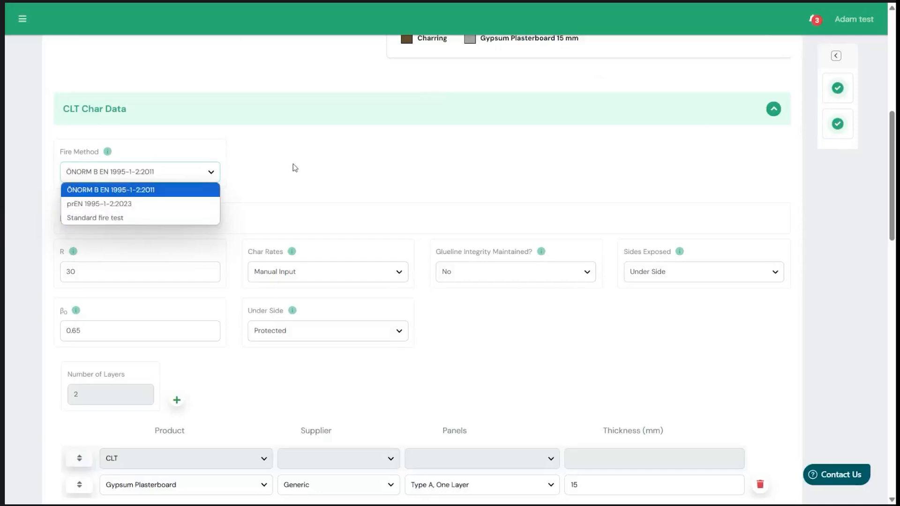
left_click(323, 166)
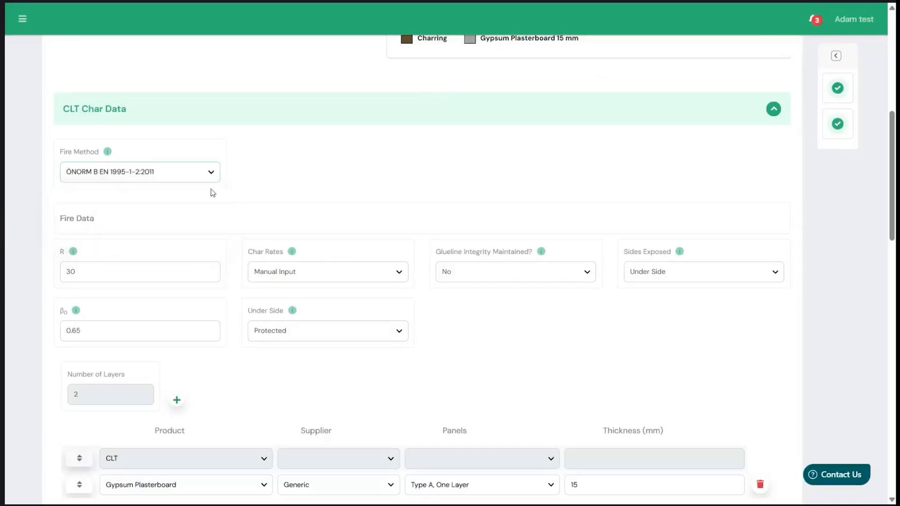
left_click(107, 153)
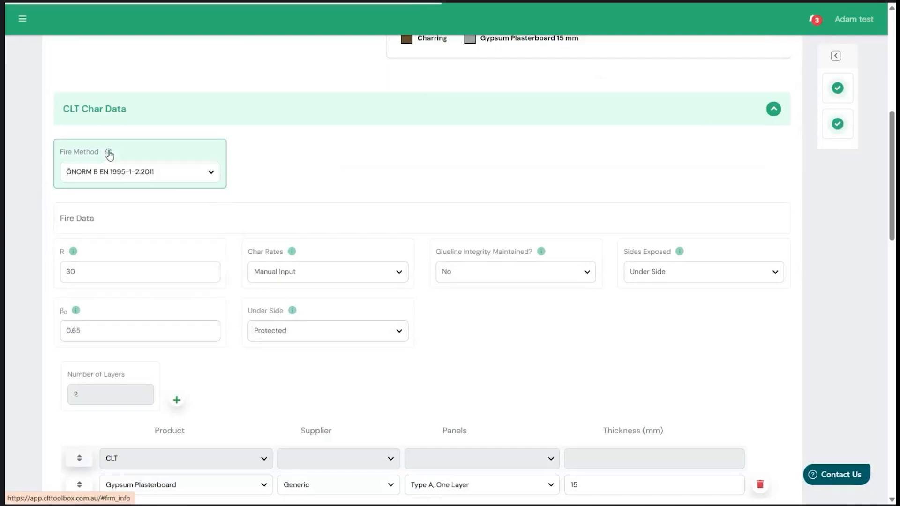
scroll(154, 241, "down", 7)
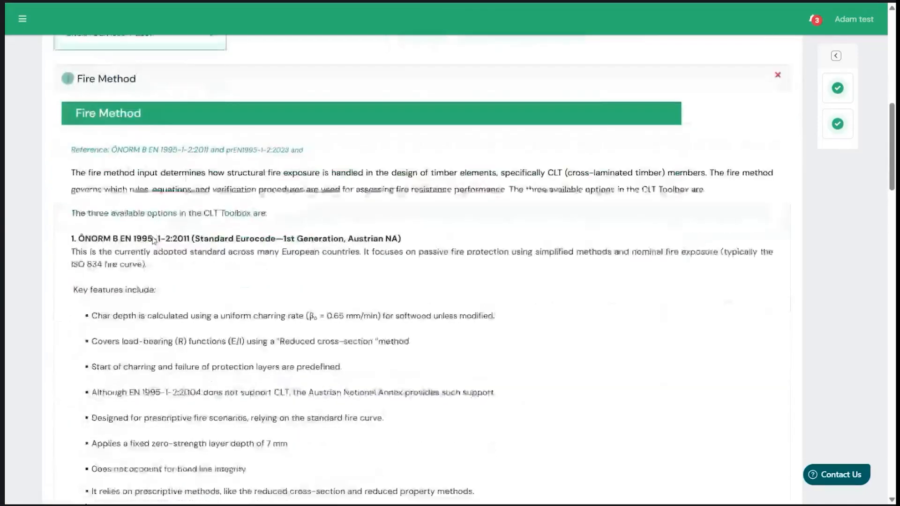
scroll(153, 239, "up", 8)
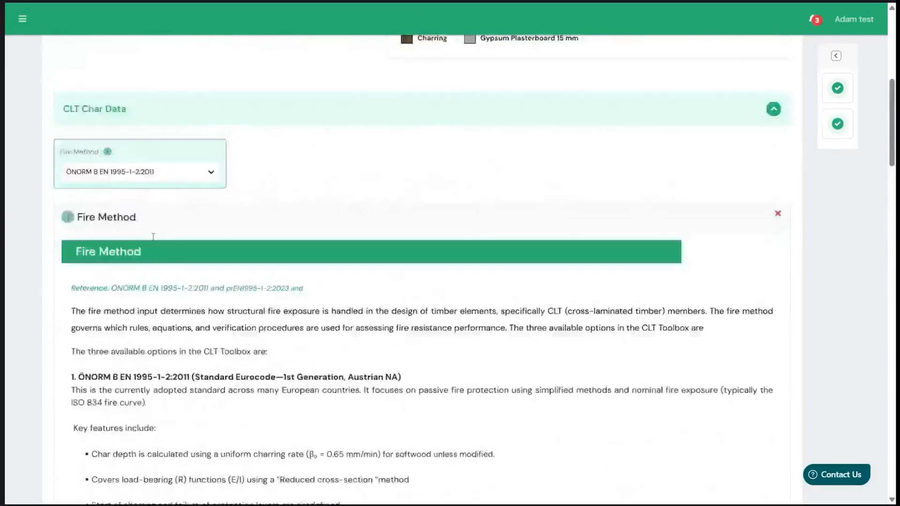
left_click(108, 215)
scroll(221, 209, "up", 3)
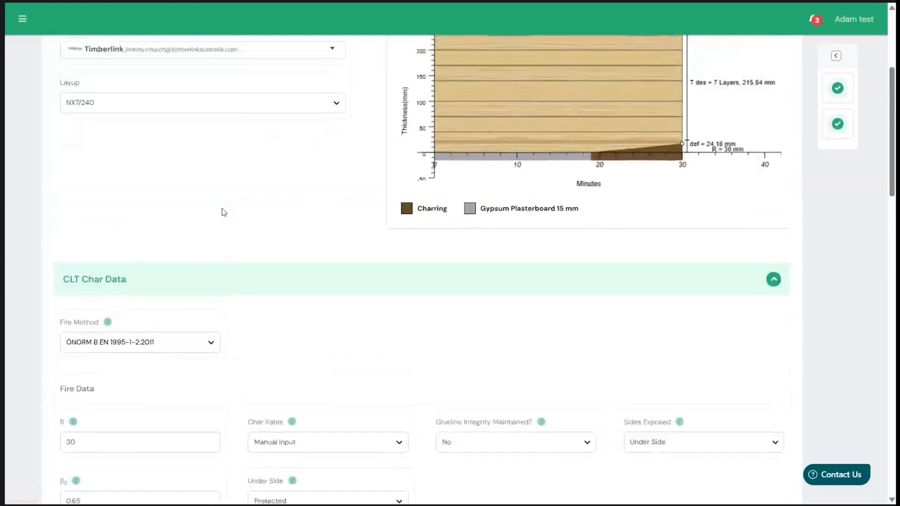
- Set the fire method to prEN 1995-1-2:2023 and check the burn depth at the end point of the charring diagram
left_click(166, 366)
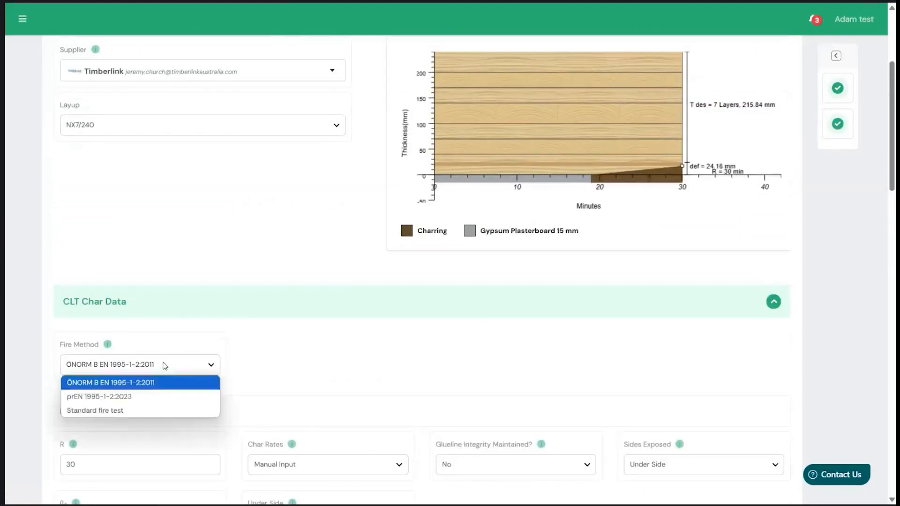
left_click(151, 398)
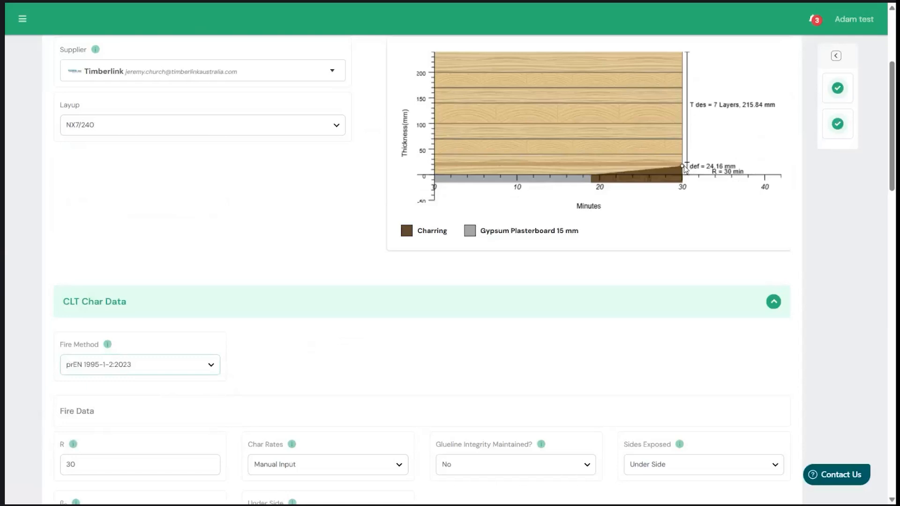
mouse_move(678, 164)
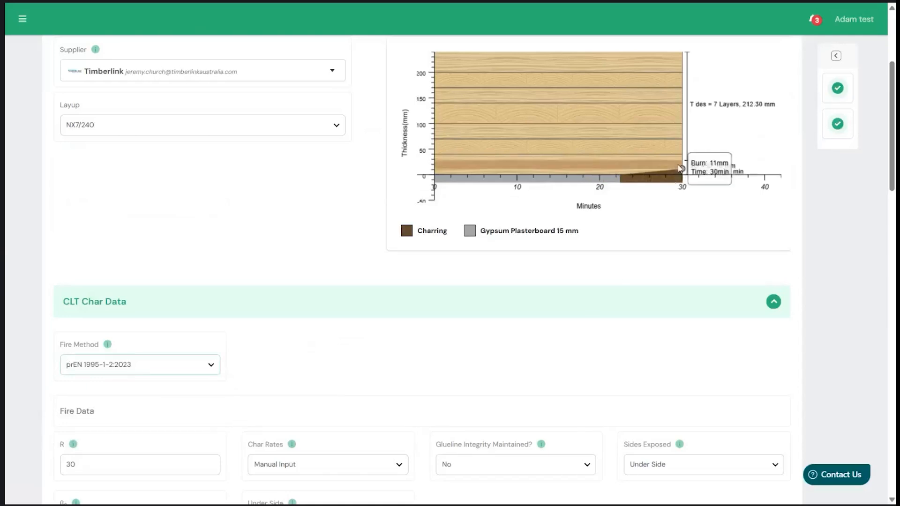
- Set the fire resistance period R to 120 minutes and check the charring diagram
scroll(349, 397, "down", 2)
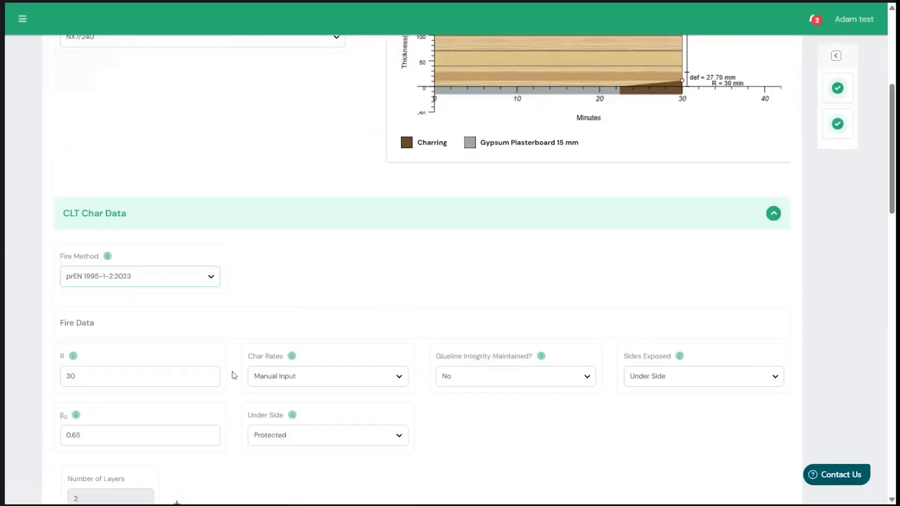
double_click(133, 370)
type("120")
scroll(410, 314, "up", 3)
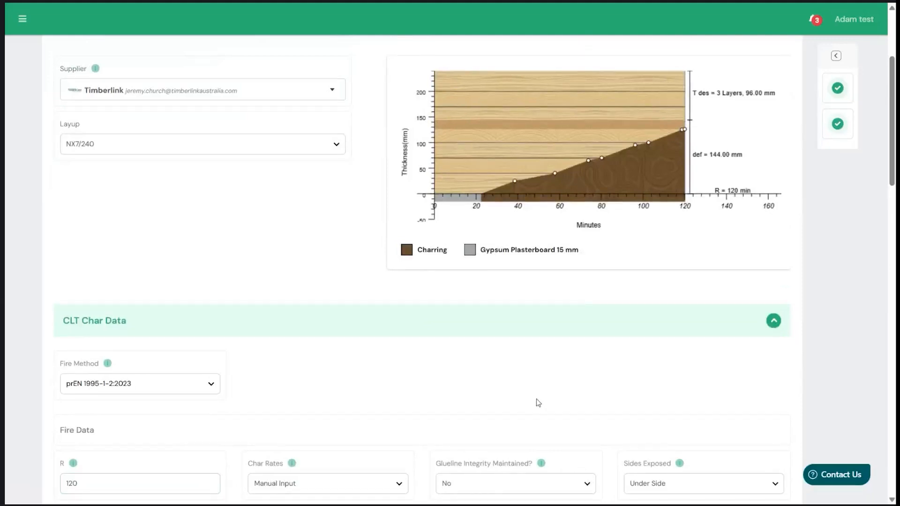
- Review the char rate sources, keep Manual Input, and set the basic charring rate β0 to 0.7
scroll(569, 316, "down", 4)
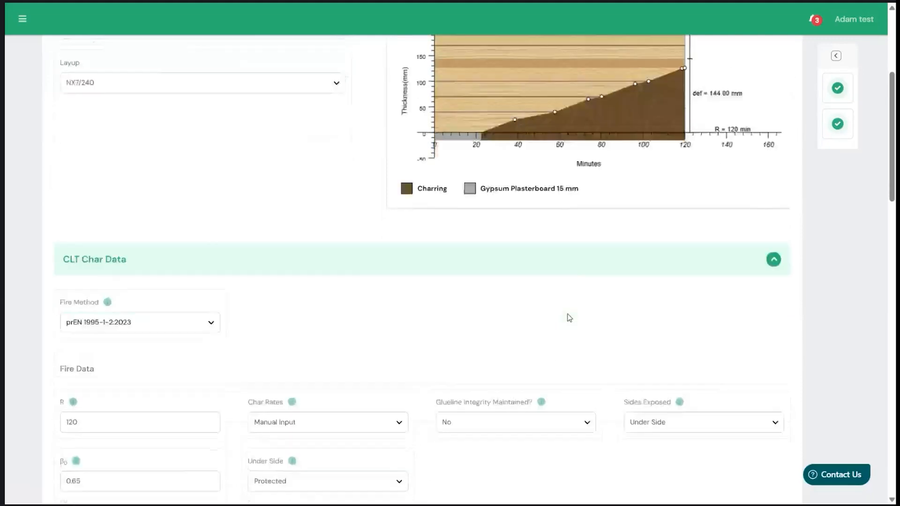
scroll(569, 318, "down", 2)
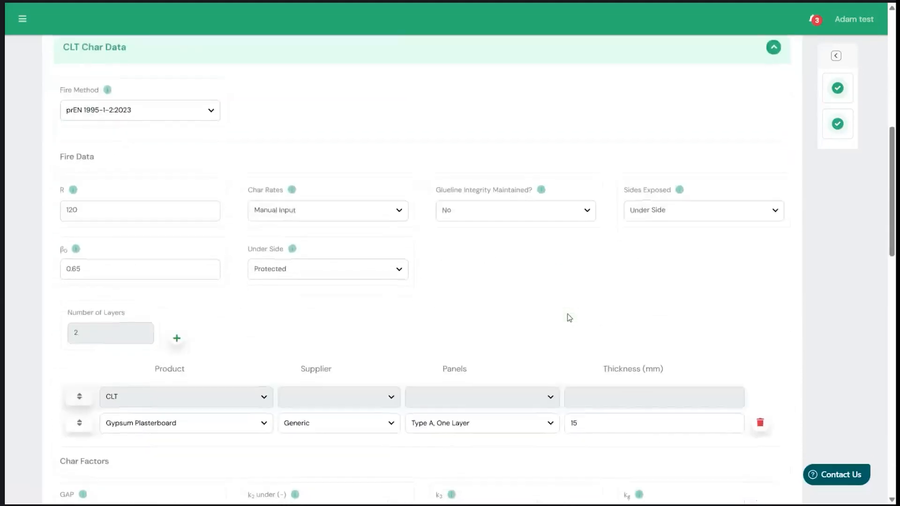
left_click(315, 215)
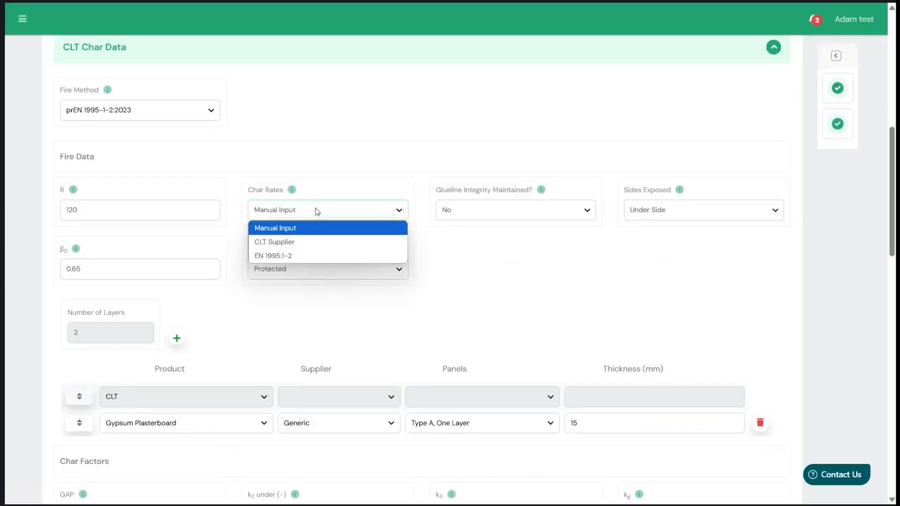
left_click(316, 215)
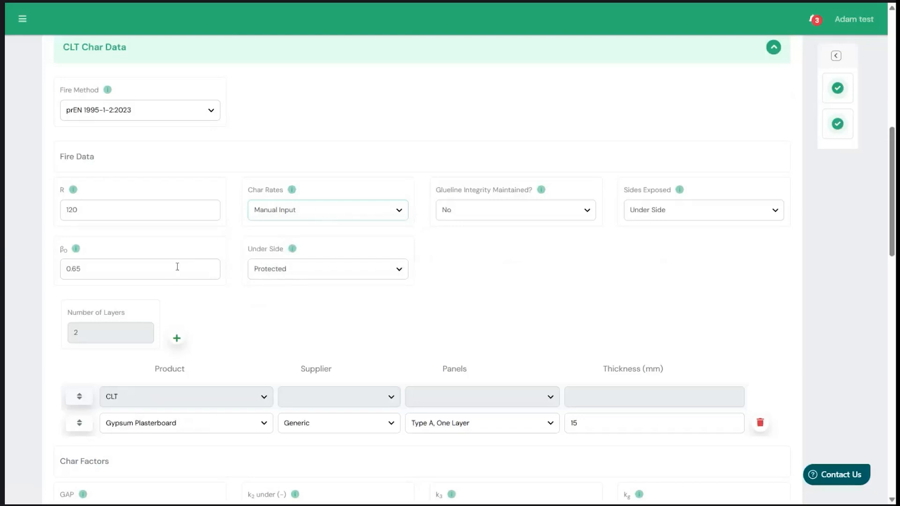
key("BackSpace")
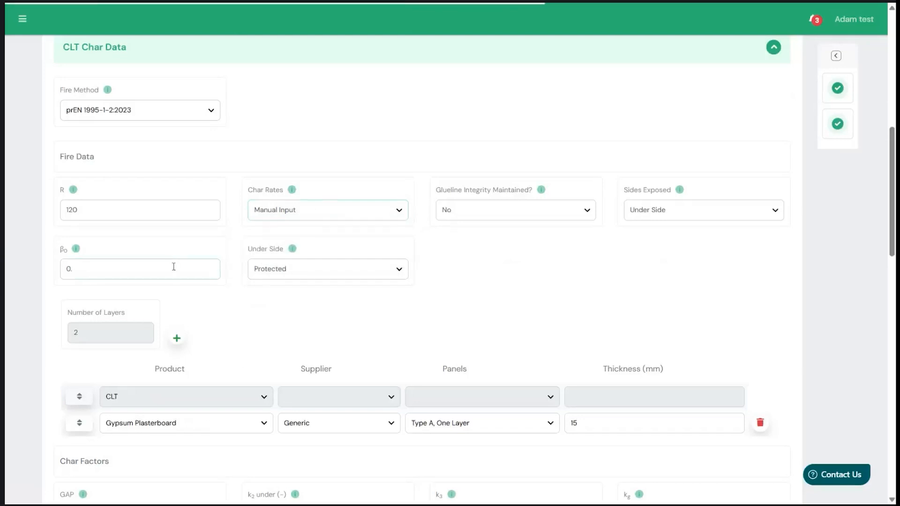
type("7")
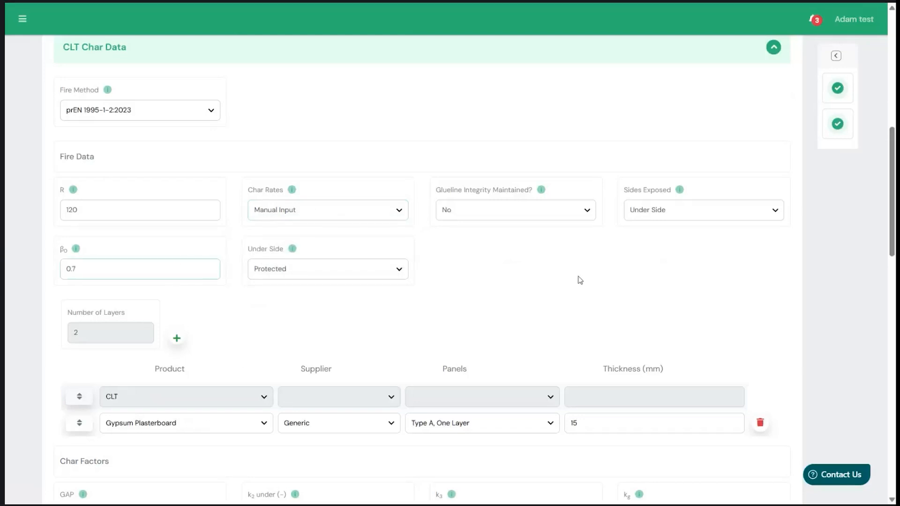
scroll(570, 279, "up", 3)
scroll(571, 280, "down", 3)
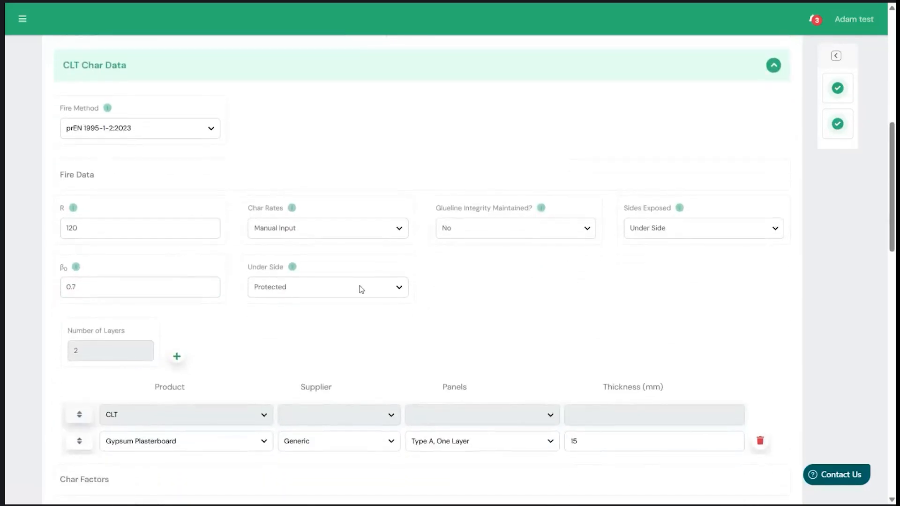
- Set the floor's under side to Unprotected and check the charring diagram
left_click(362, 289)
left_click(303, 317)
scroll(464, 272, "up", 2)
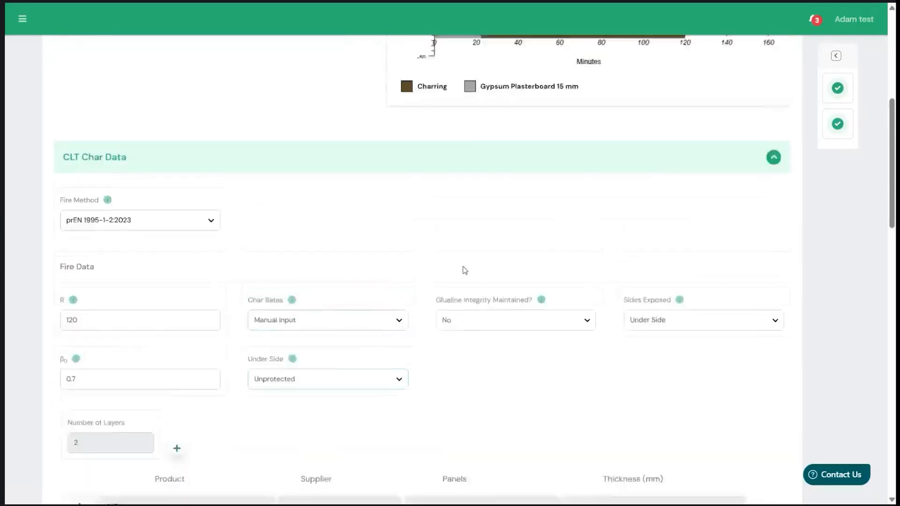
scroll(465, 271, "up", 3)
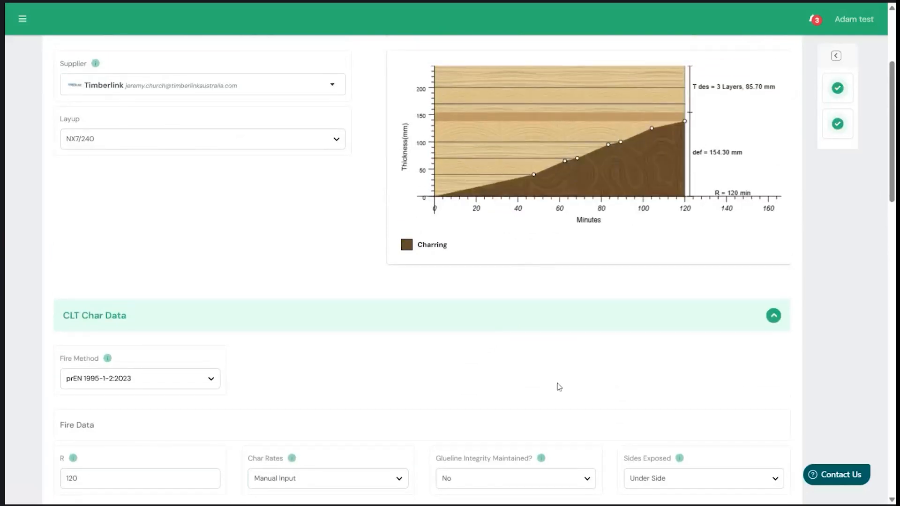
- Read the GAP guidance in the char factors, close it, and set the GAP value to 1
scroll(559, 387, "down", 4)
scroll(559, 387, "down", 4)
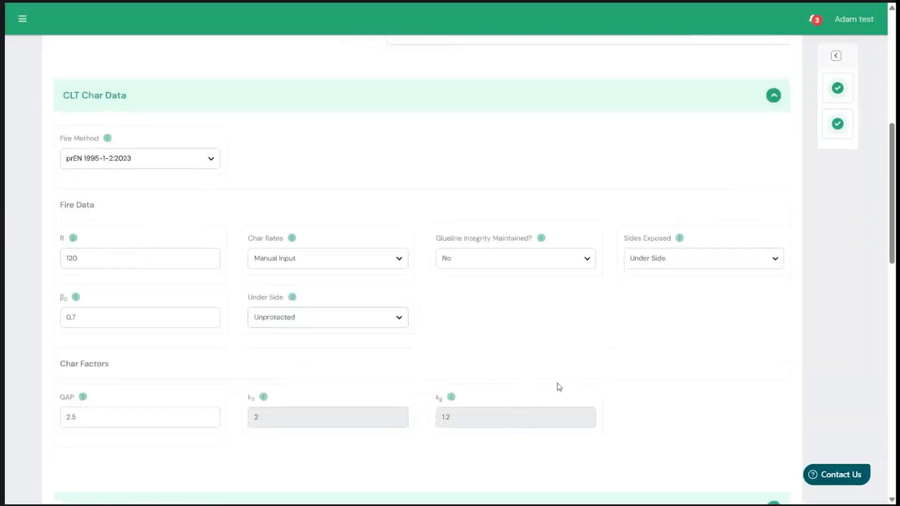
scroll(468, 310, "up", 1)
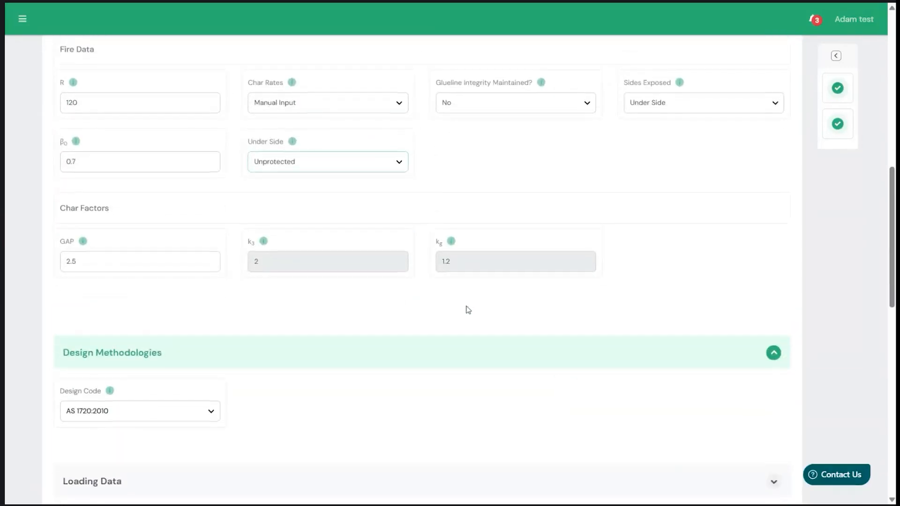
left_click(83, 242)
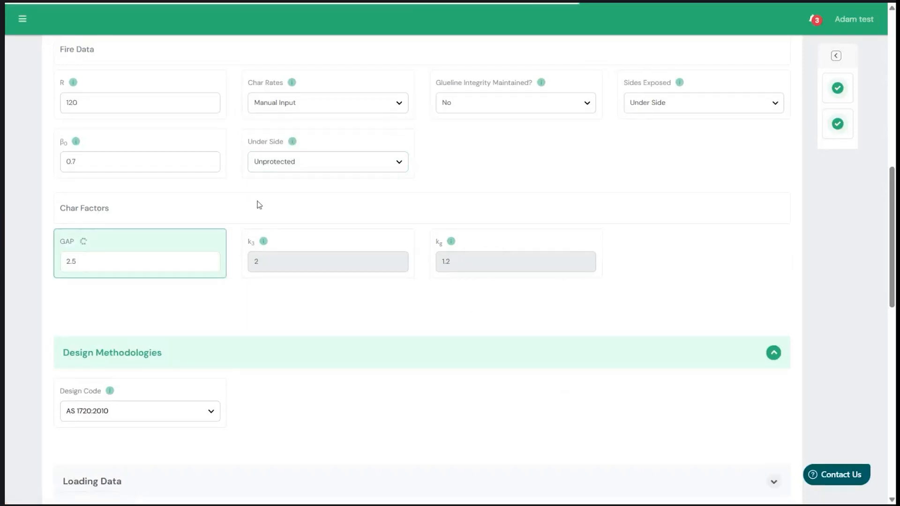
scroll(261, 353, "down", 5)
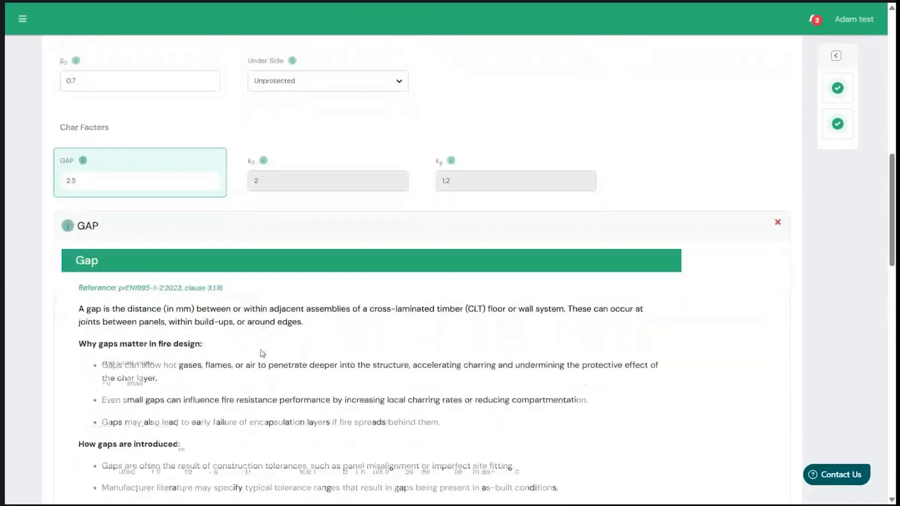
scroll(261, 350, "up", 1)
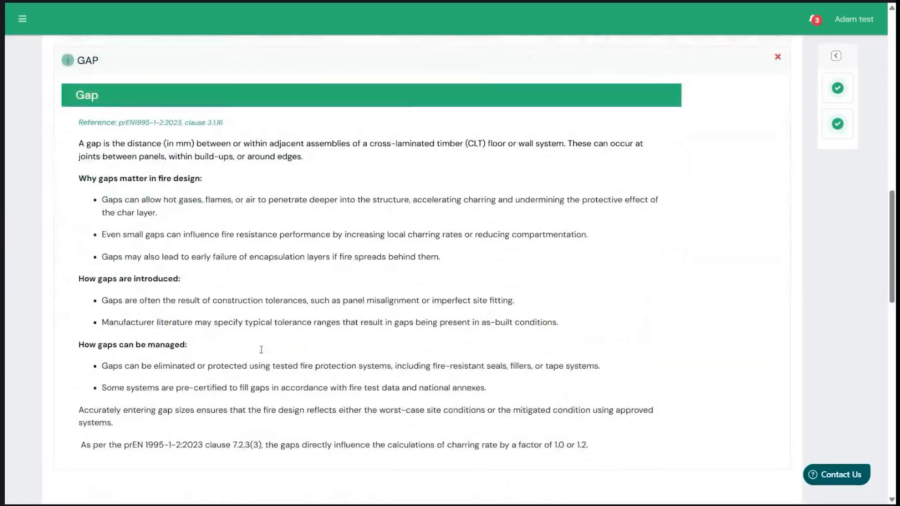
scroll(260, 351, "up", 3)
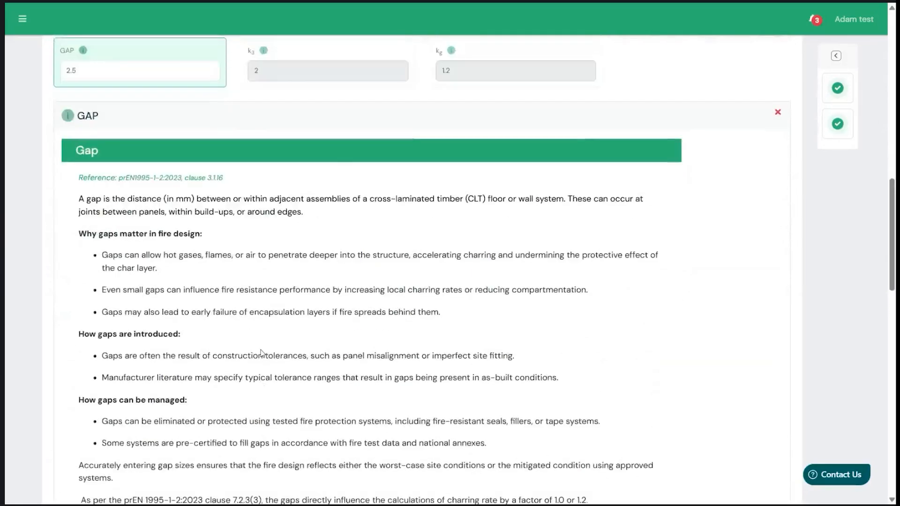
left_click(83, 139)
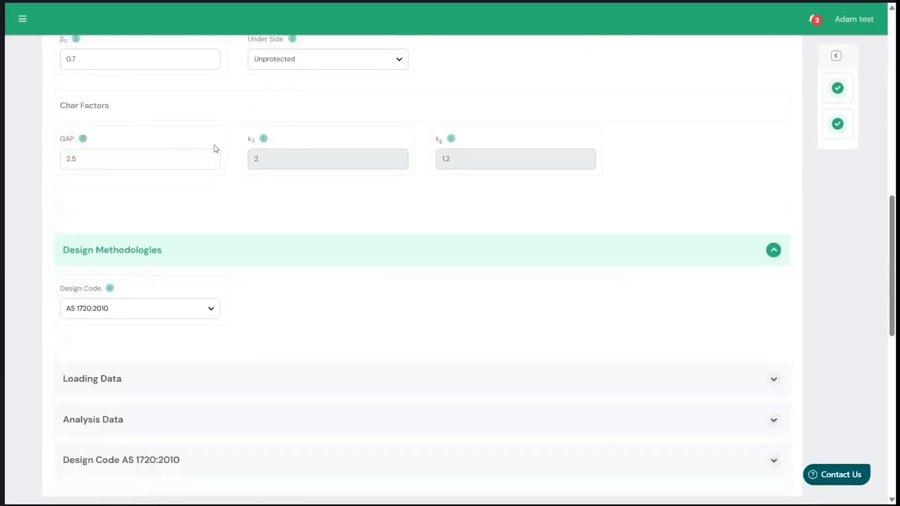
double_click(174, 158)
type("1")
- Read the guidance on the k3 char factor, including its application formula and recommended values, and close it
left_click(264, 138)
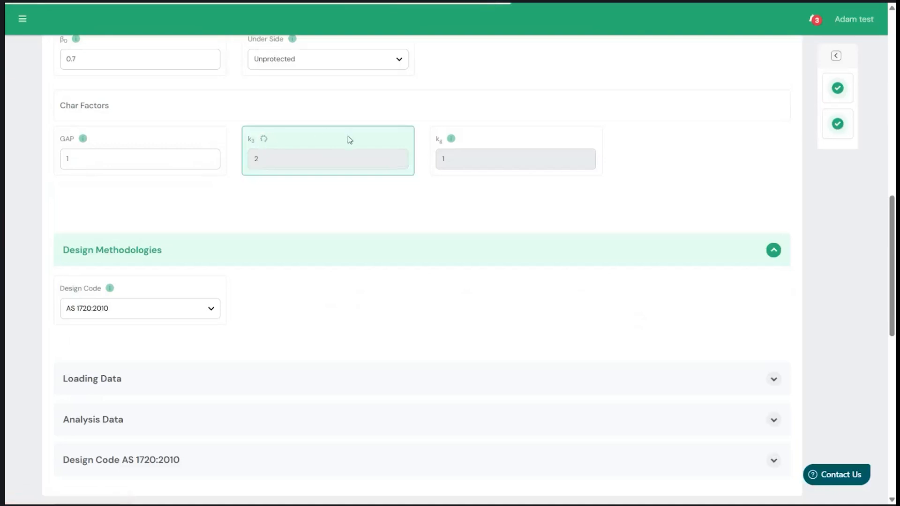
scroll(331, 249, "down", 2)
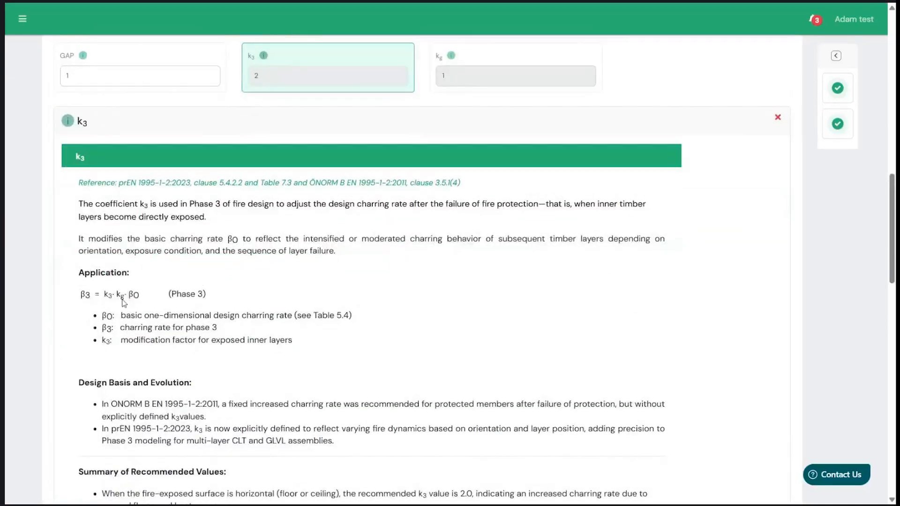
scroll(165, 325, "down", 2)
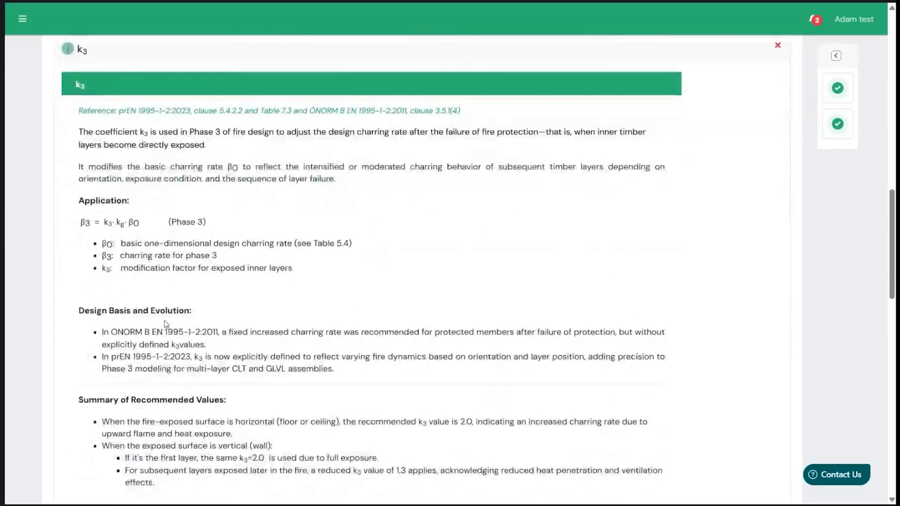
scroll(167, 324, "up", 1)
scroll(165, 324, "up", 4)
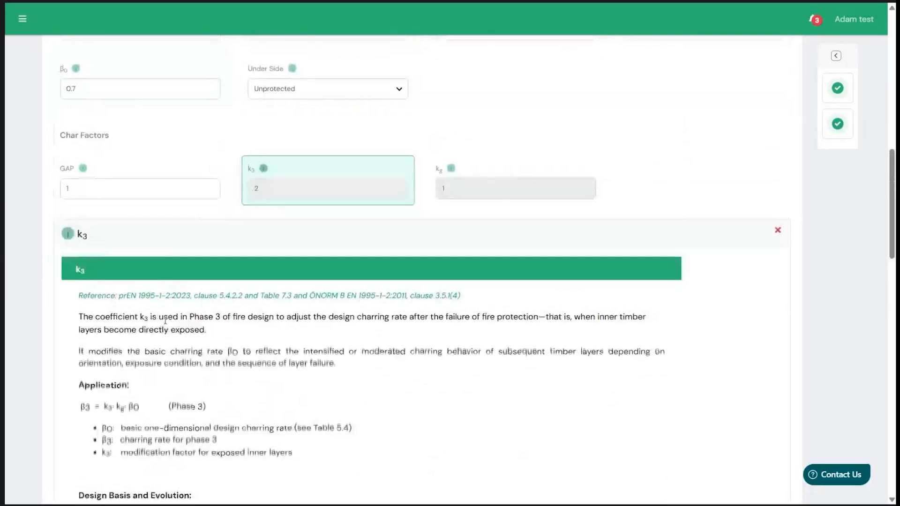
left_click(263, 169)
- Read the guidance on the basic charring rate β0, including its charring diagram, and close it
scroll(298, 226, "up", 3)
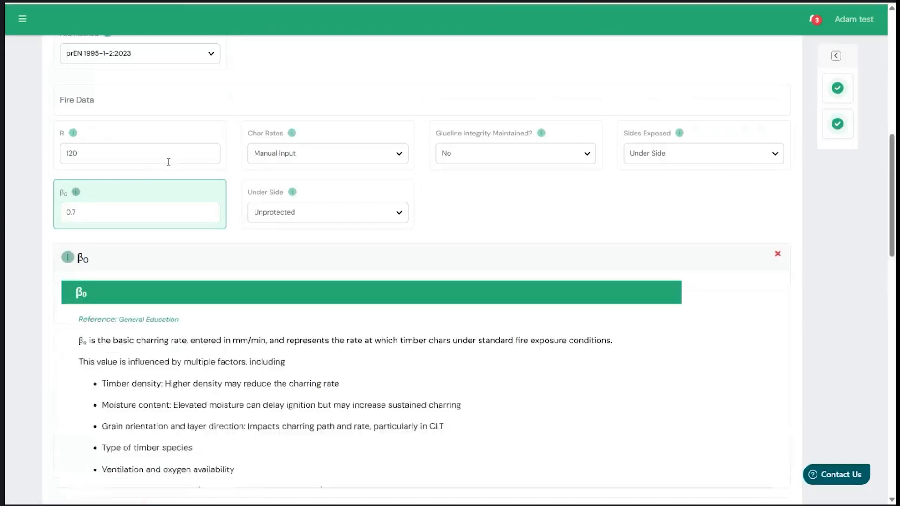
scroll(188, 359, "down", 5)
scroll(187, 359, "down", 5)
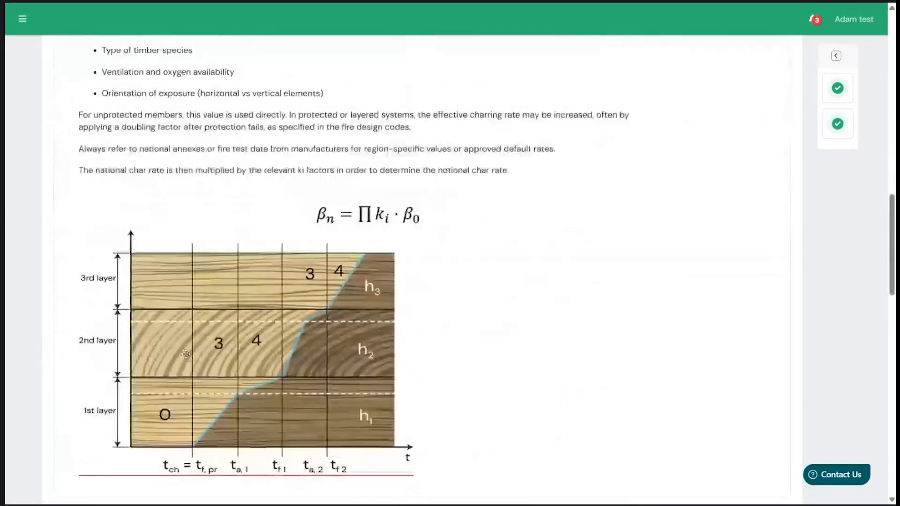
scroll(186, 354, "up", 6)
scroll(186, 354, "up", 2)
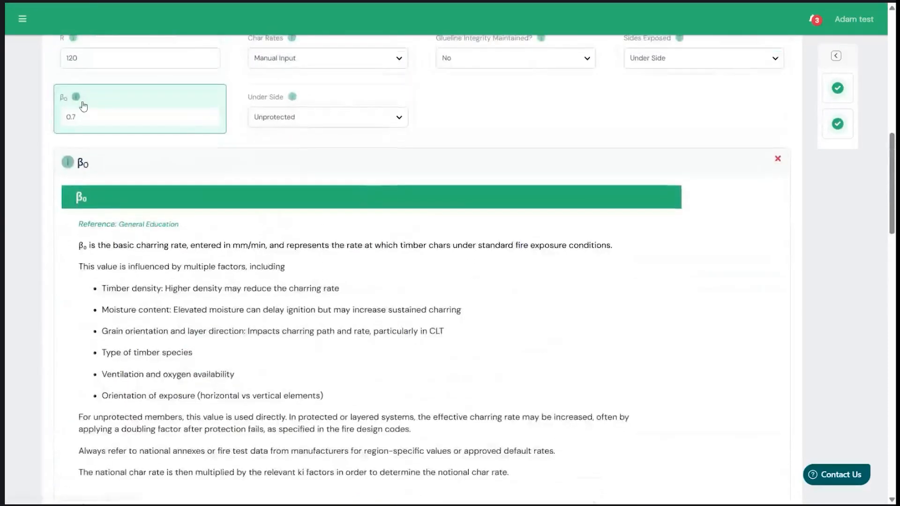
left_click(77, 97)
- Expand the Loading Data section and set the additional dead loads to 2.00 kPa
scroll(425, 294, "down", 2)
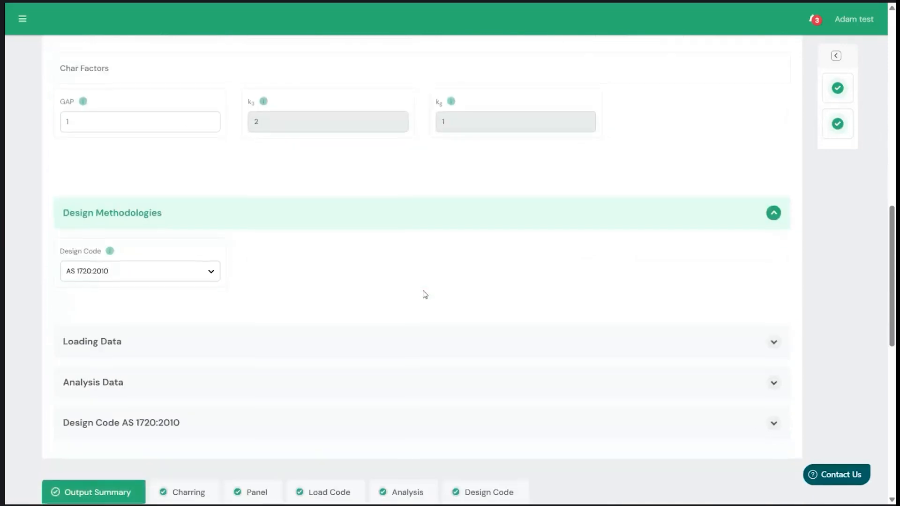
left_click(742, 347)
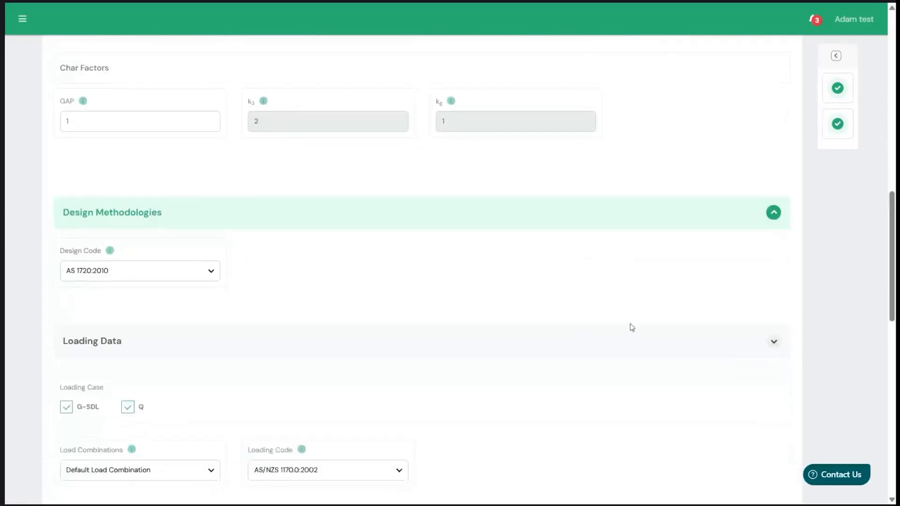
scroll(574, 338, "down", 5)
scroll(423, 278, "down", 1)
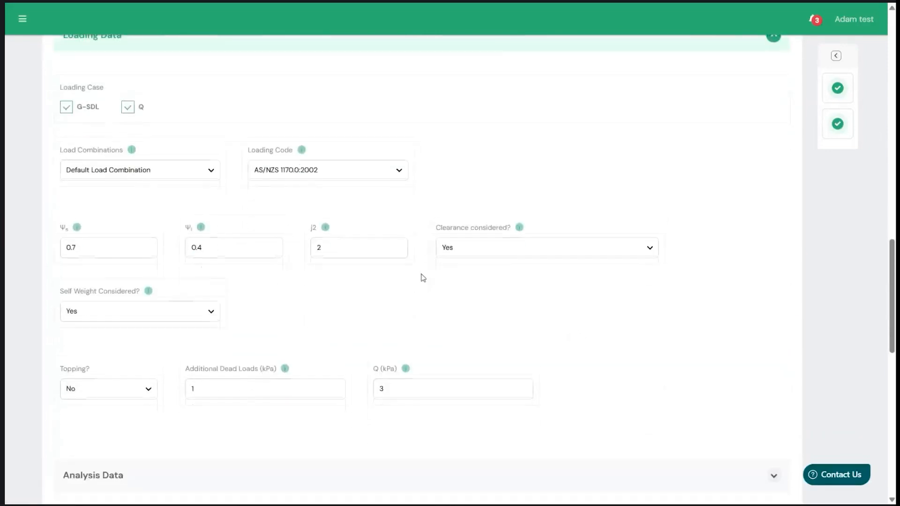
scroll(420, 277, "down", 1)
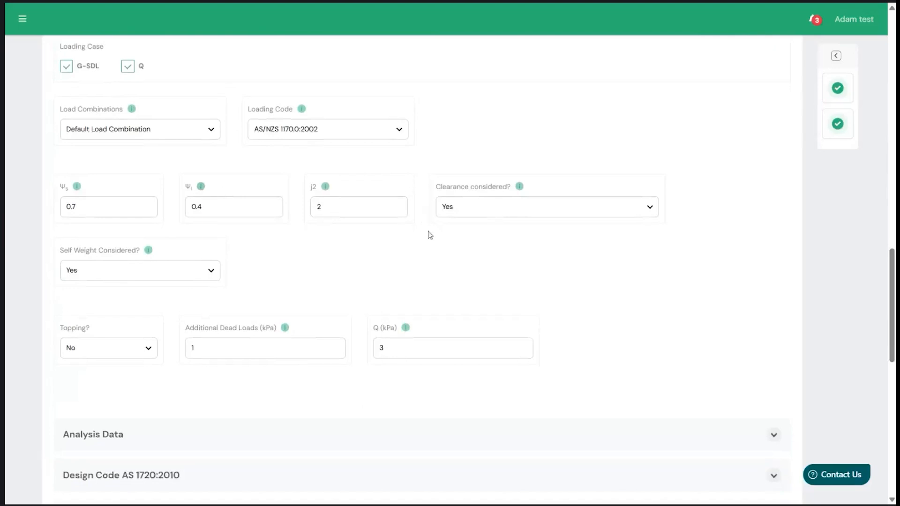
left_click(450, 269)
- Expand the Analysis Data section and set the span to 6 m
scroll(622, 334, "down", 1)
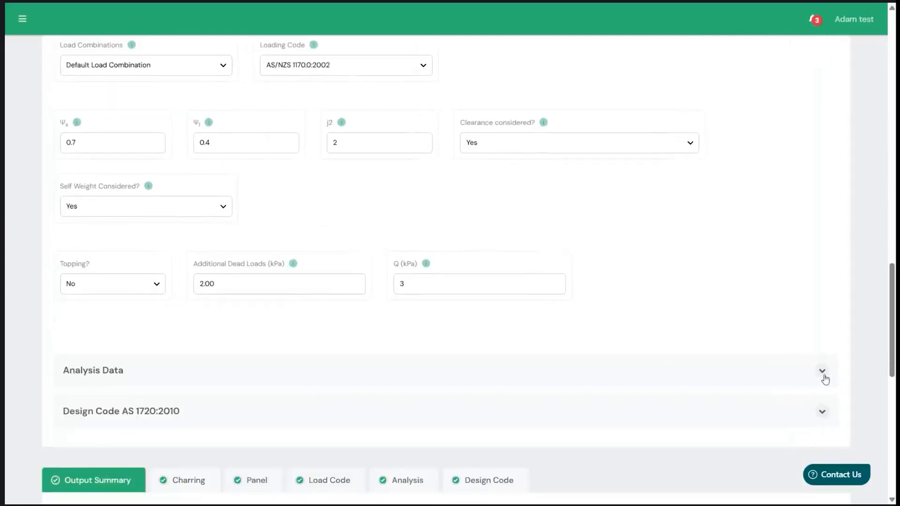
left_click(823, 373)
scroll(609, 347, "down", 2)
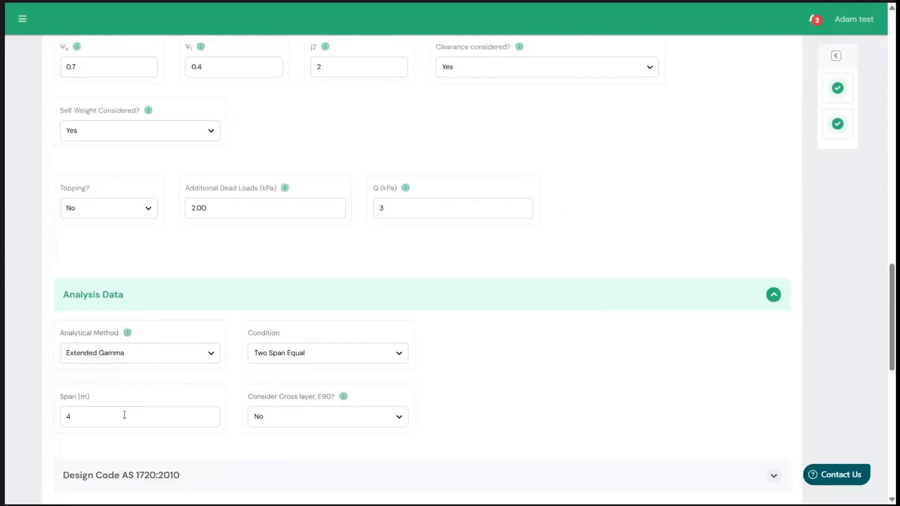
type("6")
left_click(545, 347)
- Recheck the fire data and char factors, and view the guidance on the j2 loading factor and close it
scroll(86, 197, "up", 10)
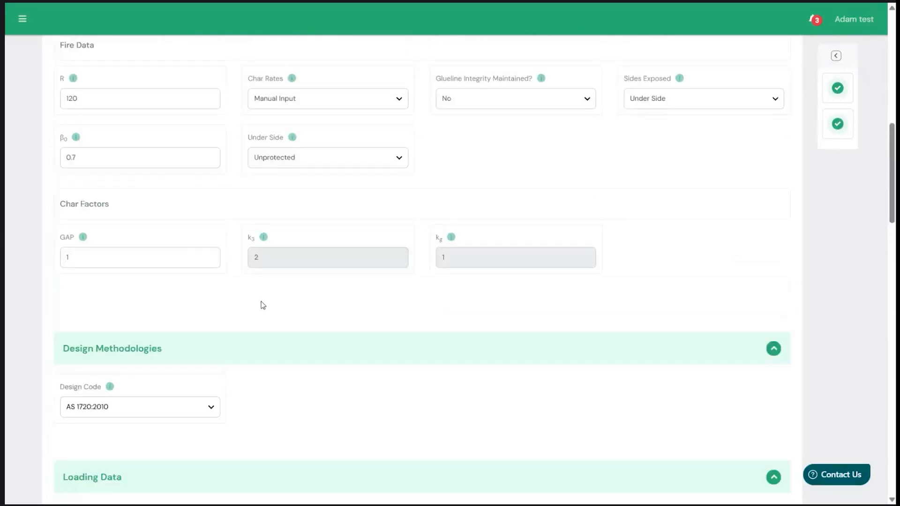
scroll(430, 330, "down", 6)
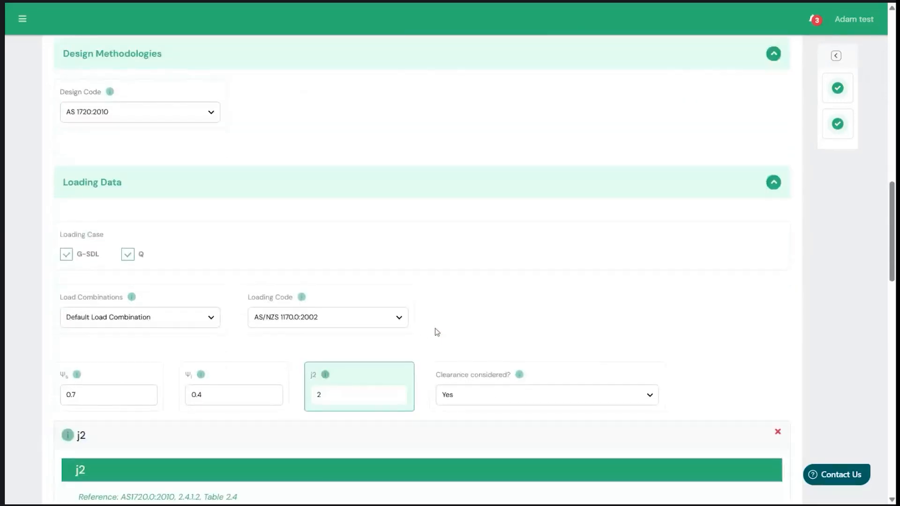
left_click(326, 374)
scroll(553, 250, "down", 3)
scroll(533, 244, "up", 18)
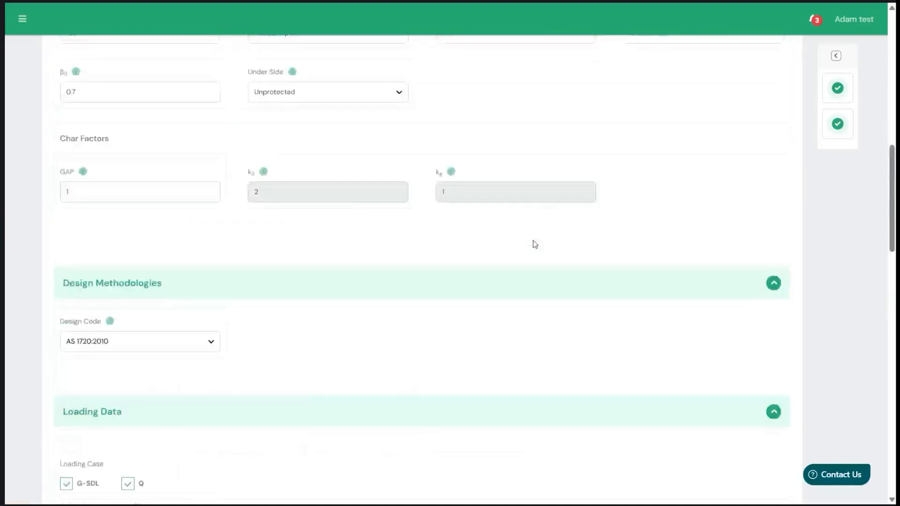
- Expand the Design Code AS 1720:2010 section and review its φ and k factors
scroll(251, 236, "down", 5)
scroll(252, 236, "down", 13)
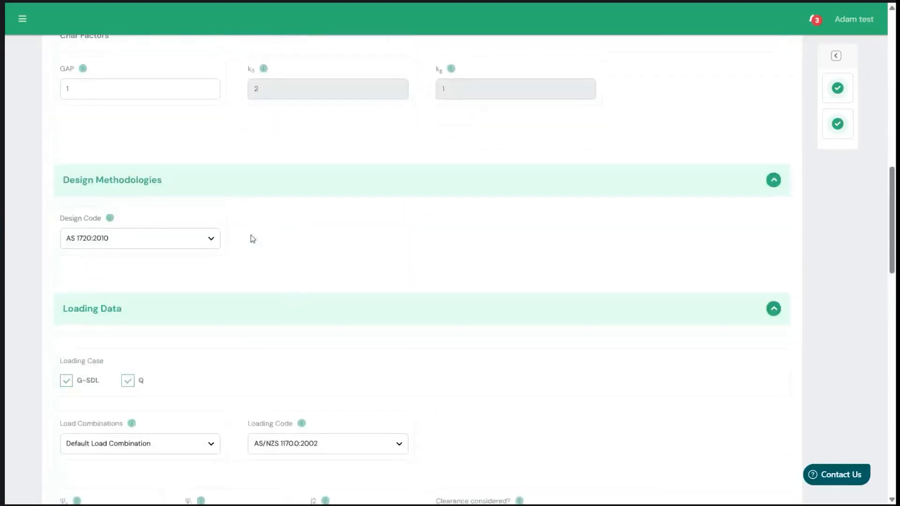
scroll(426, 321, "down", 3)
scroll(506, 341, "down", 3)
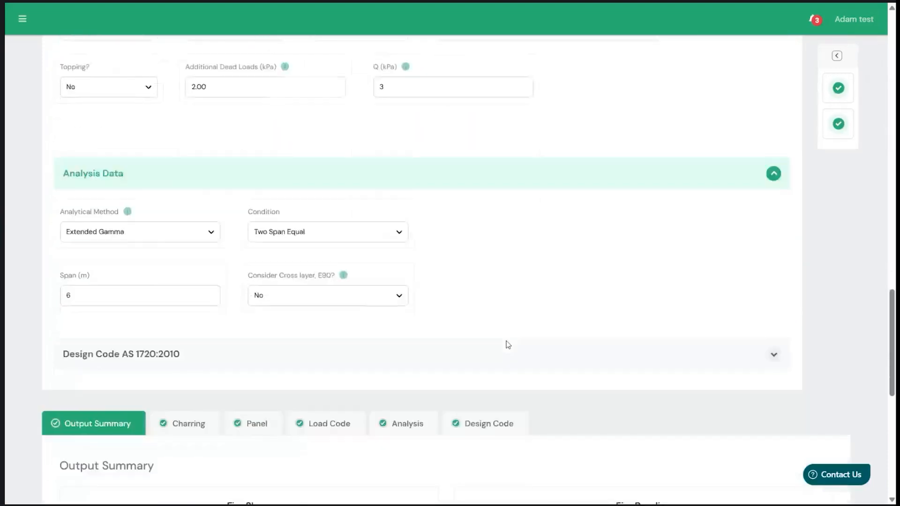
left_click(823, 375)
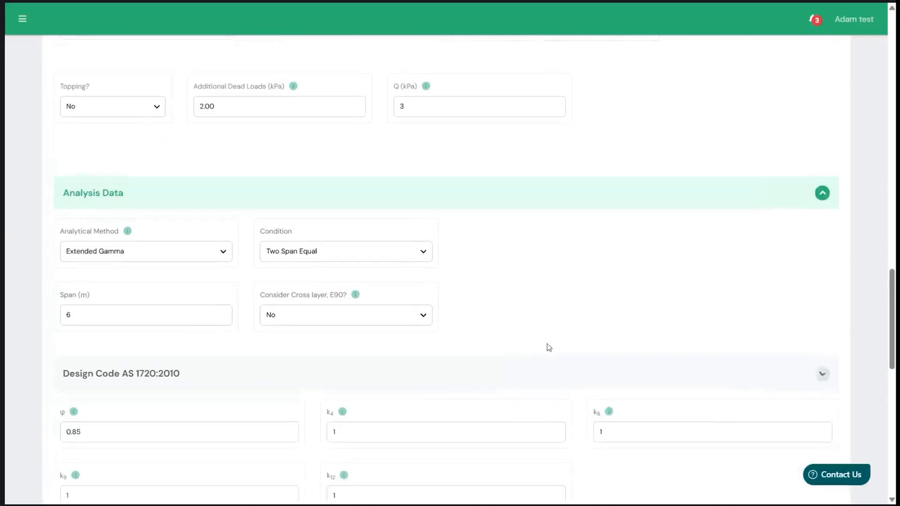
scroll(547, 344, "down", 1)
scroll(422, 323, "down", 1)
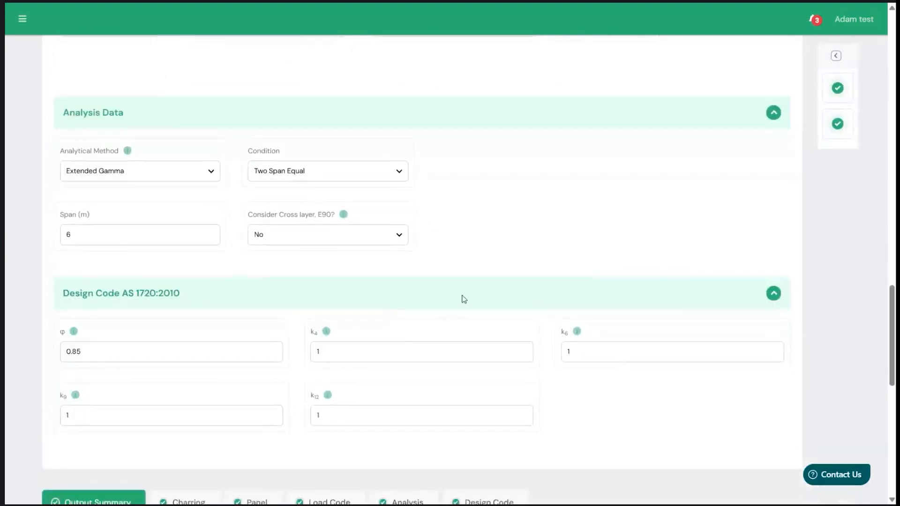
- Check the fire shear and fire bending results and the load diagram in the output summary
scroll(464, 298, "down", 5)
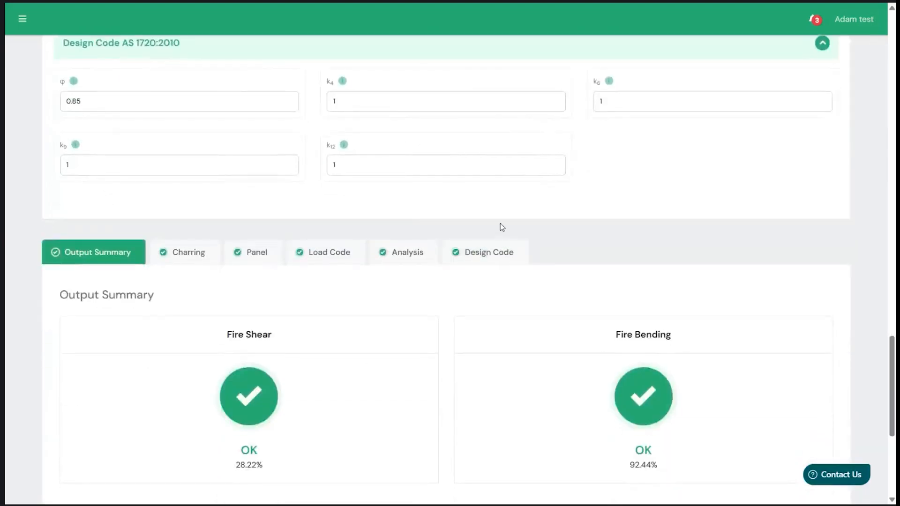
scroll(500, 224, "down", 1)
scroll(374, 339, "down", 1)
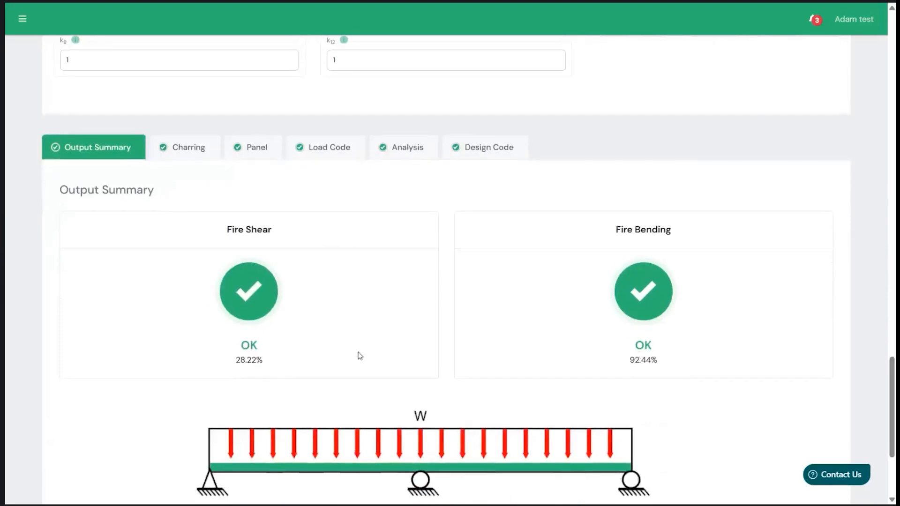
scroll(261, 358, "up", 1)
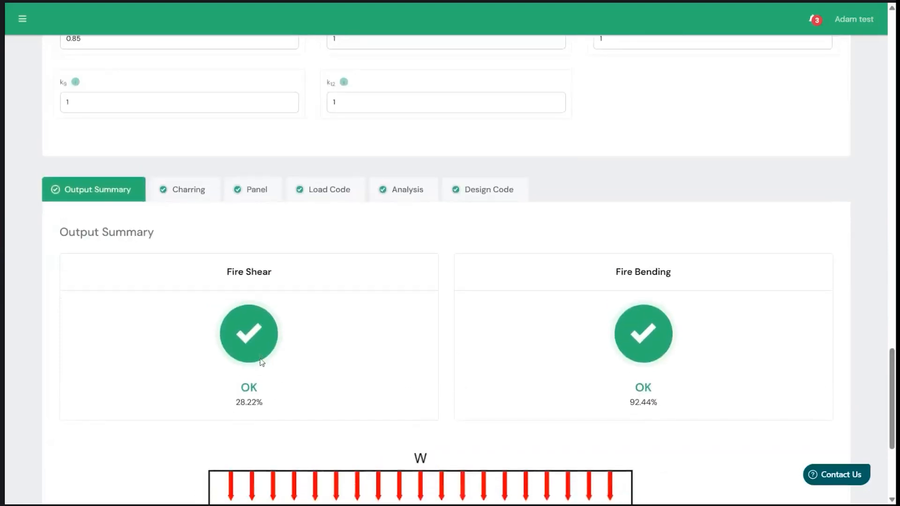
scroll(261, 362, "down", 3)
scroll(215, 203, "up", 1)
- Open the Charring results and examine the char factors, layer table and notional charring rates for each phase
left_click(192, 89)
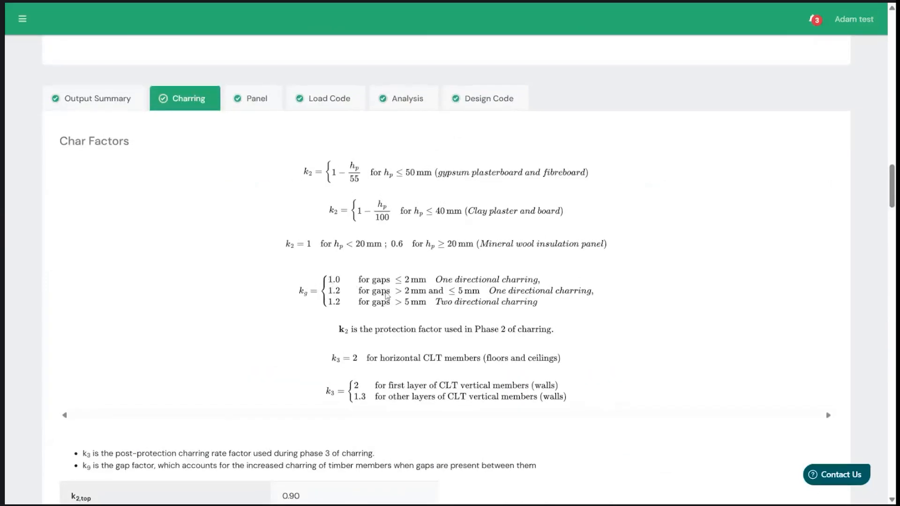
scroll(384, 298, "down", 3)
scroll(385, 299, "up", 1)
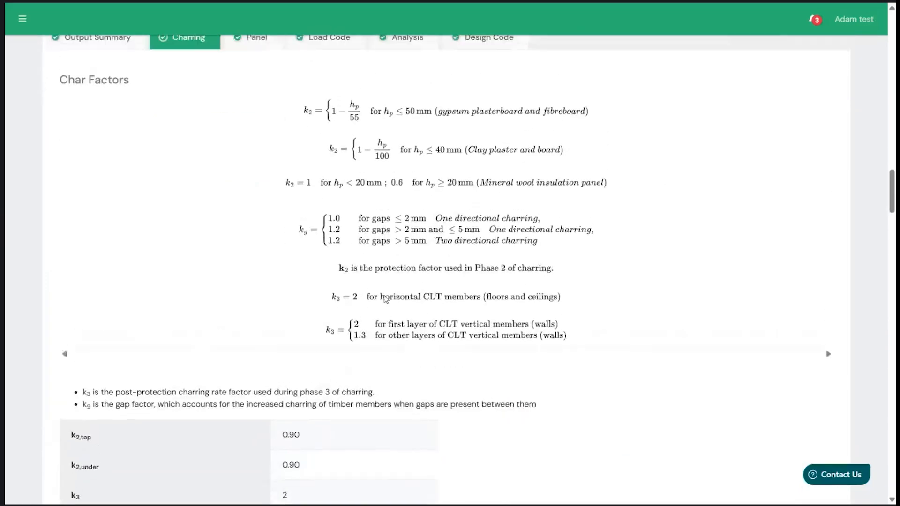
scroll(409, 234, "down", 2)
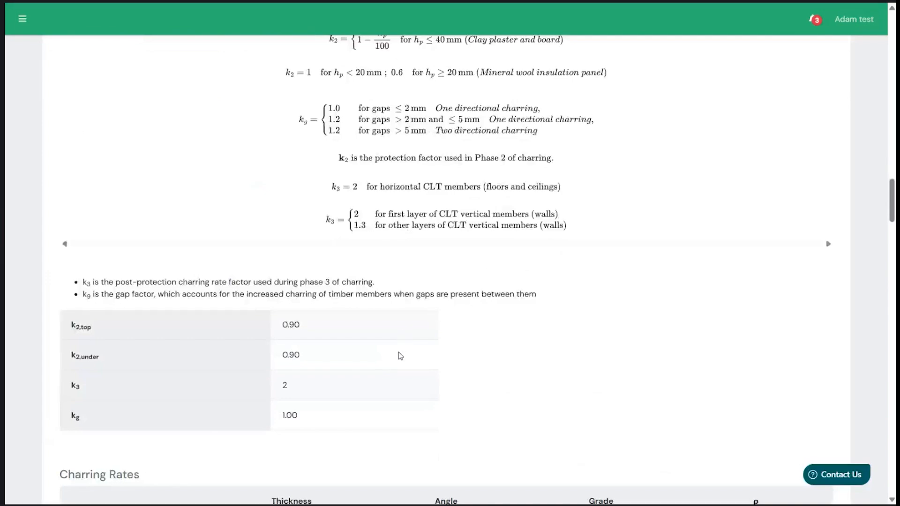
scroll(398, 355, "down", 2)
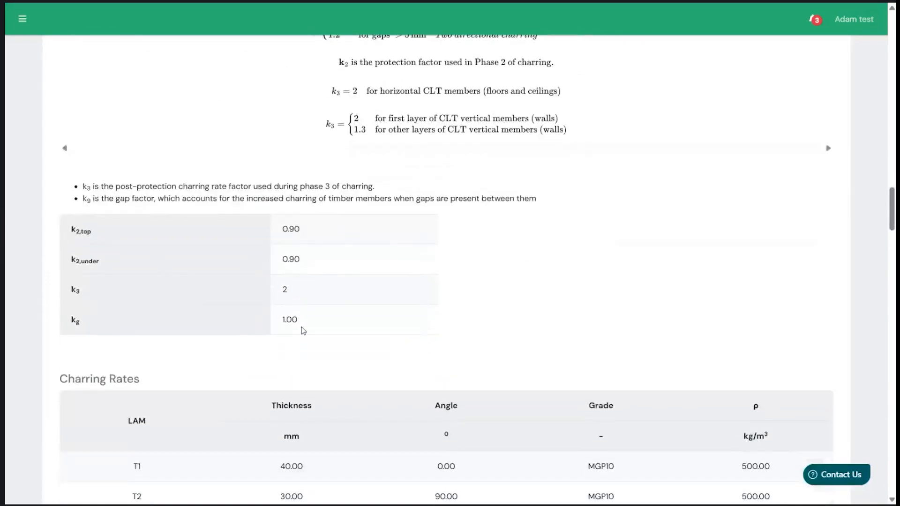
scroll(303, 331, "down", 4)
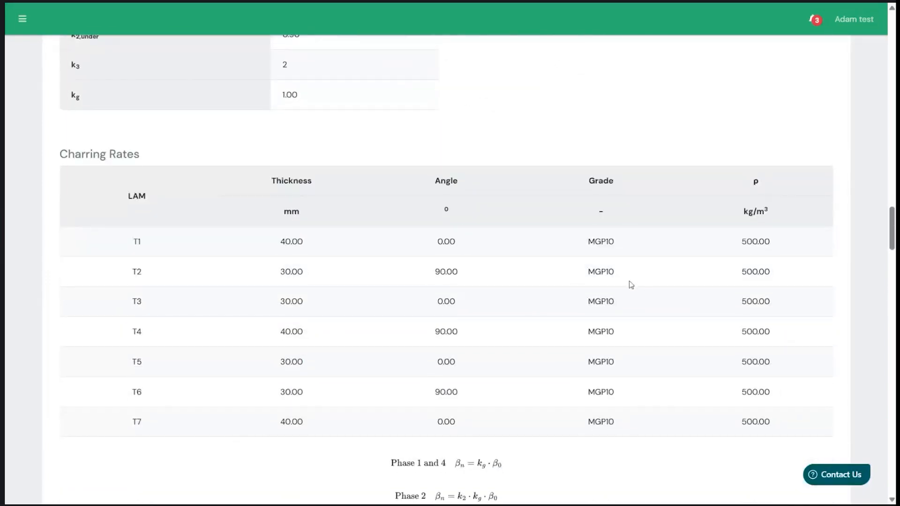
scroll(597, 291, "down", 4)
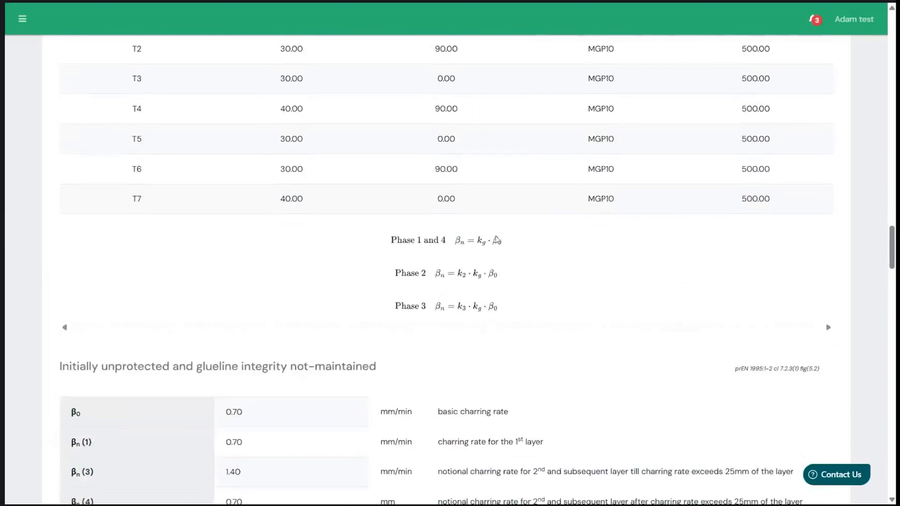
scroll(161, 239, "down", 4)
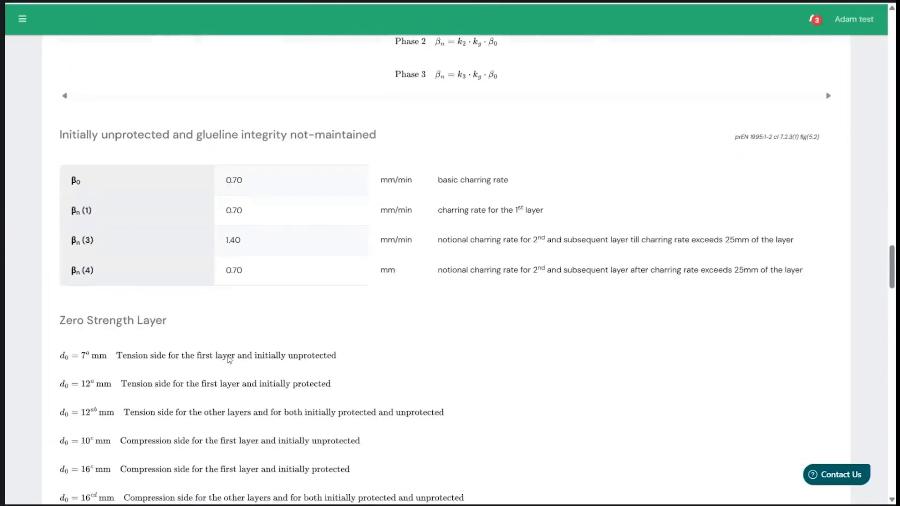
- Examine the zero strength layer, the protection time, and the design thickness tables for the tension and compression sides
scroll(237, 359, "down", 2)
scroll(291, 291, "down", 4)
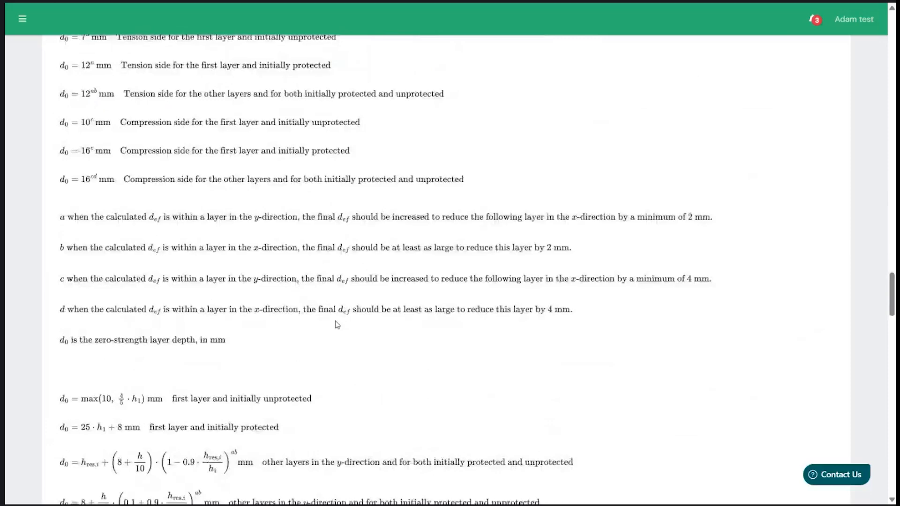
scroll(337, 323, "down", 3)
scroll(337, 324, "down", 12)
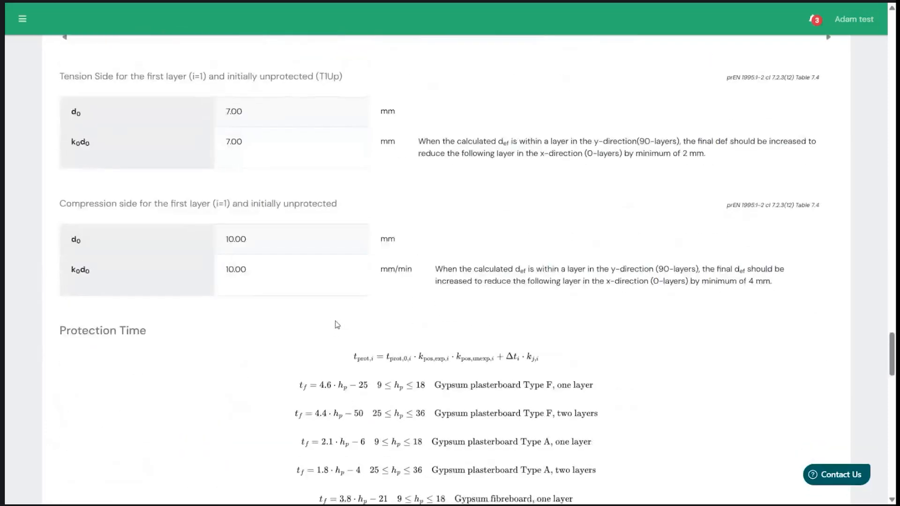
scroll(337, 323, "down", 6)
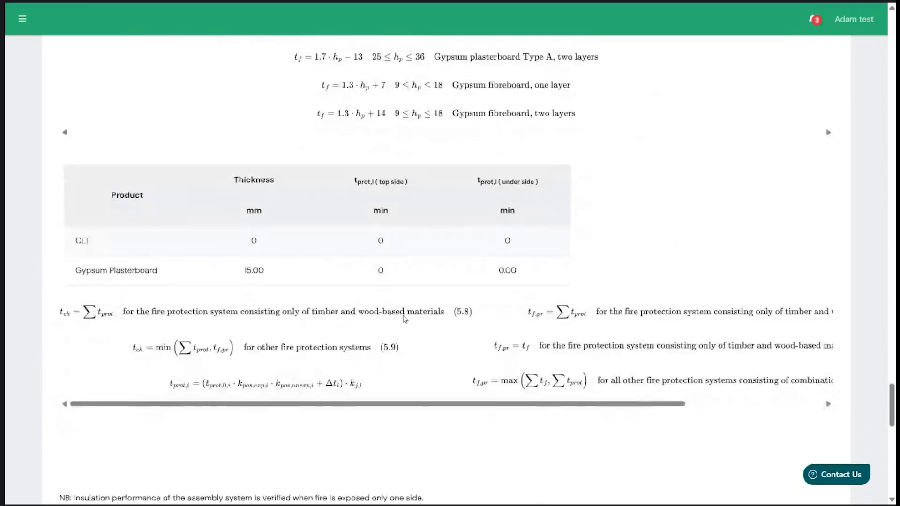
scroll(406, 315, "down", 2)
scroll(405, 319, "down", 1)
scroll(404, 319, "up", 1)
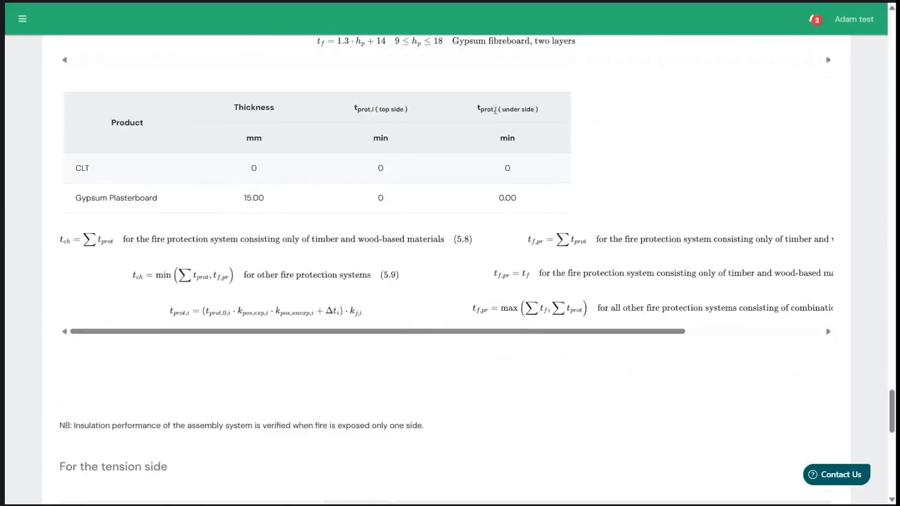
scroll(480, 396, "down", 12)
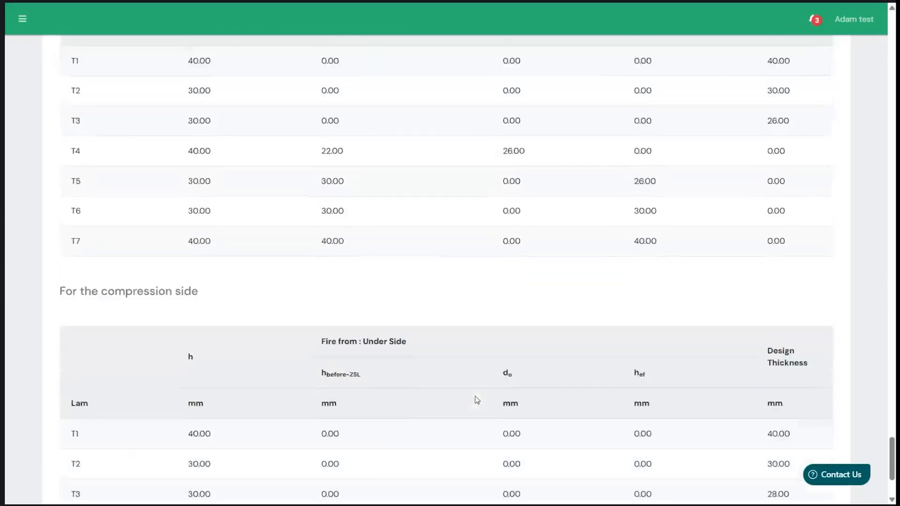
scroll(533, 262, "up", 13)
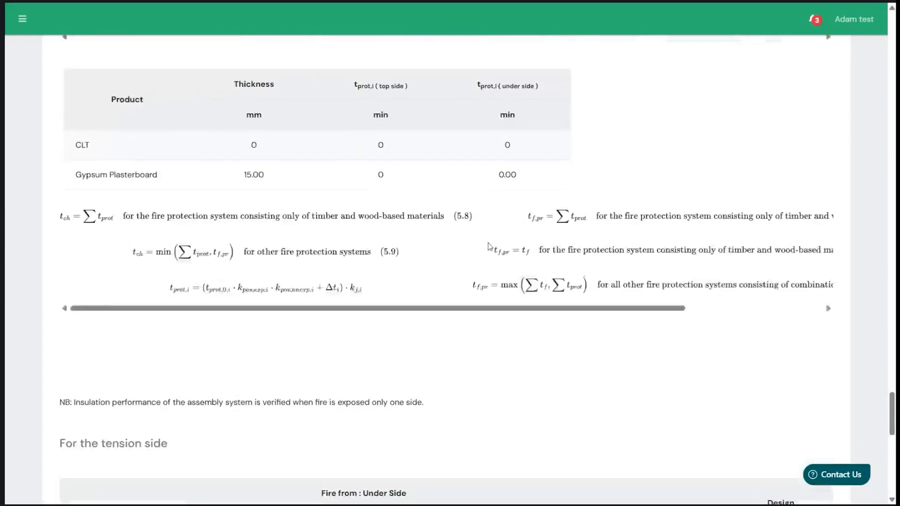
- Open the Panel results and examine the extended gamma stiffness calculation and the CLT stiffness property tables
scroll(489, 246, "up", 20)
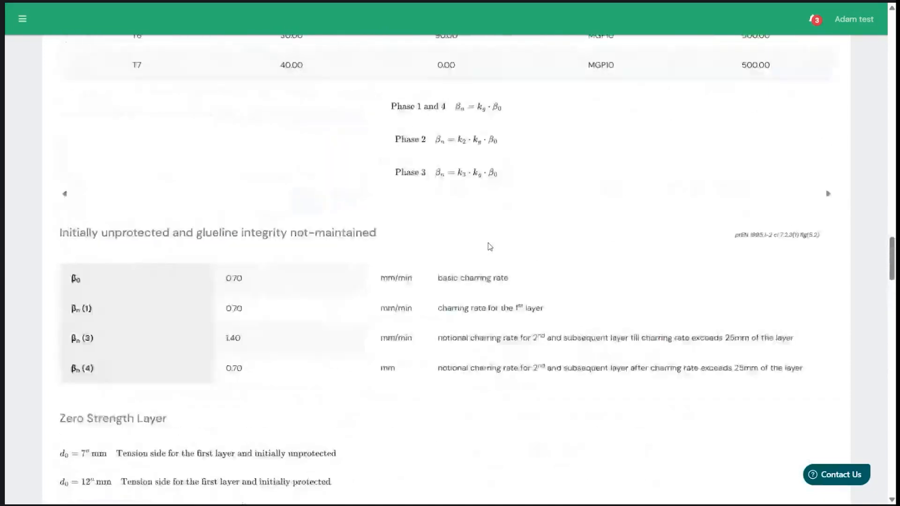
scroll(488, 243, "up", 11)
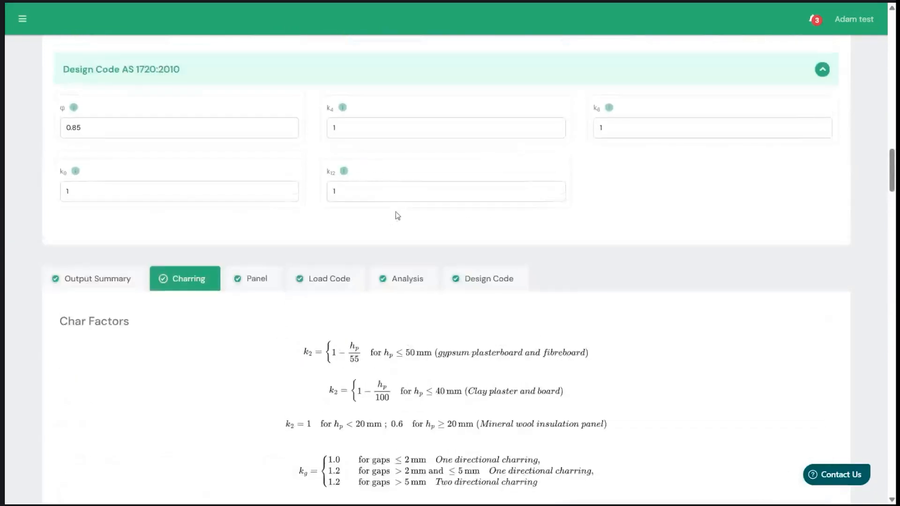
left_click(258, 285)
scroll(532, 340, "down", 2)
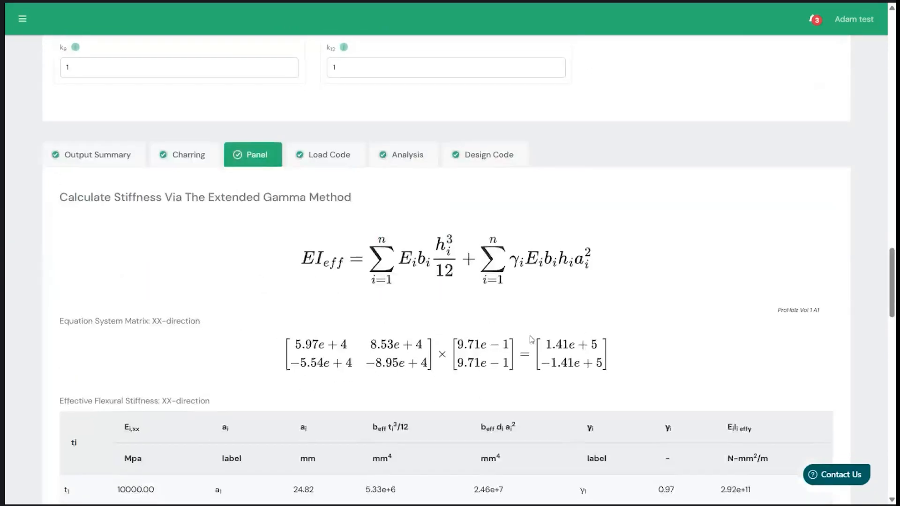
scroll(531, 339, "down", 2)
scroll(532, 339, "down", 5)
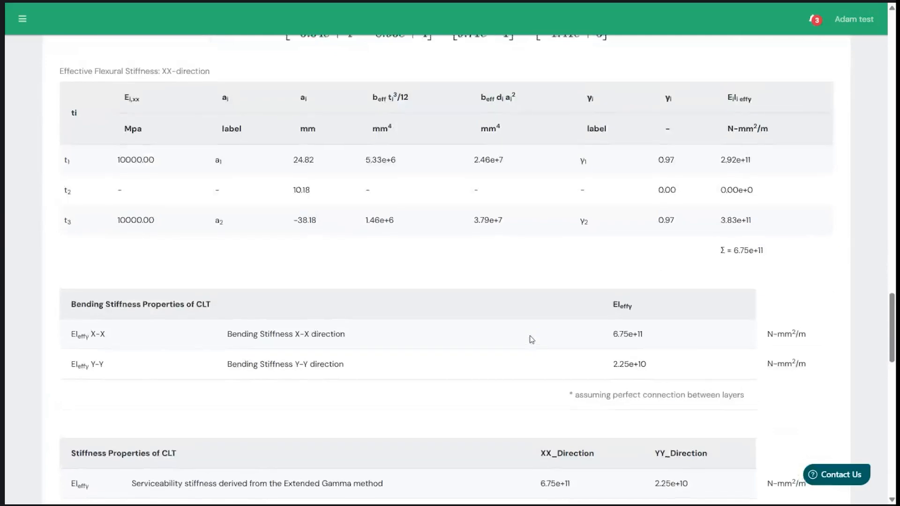
scroll(532, 340, "down", 6)
scroll(531, 340, "up", 17)
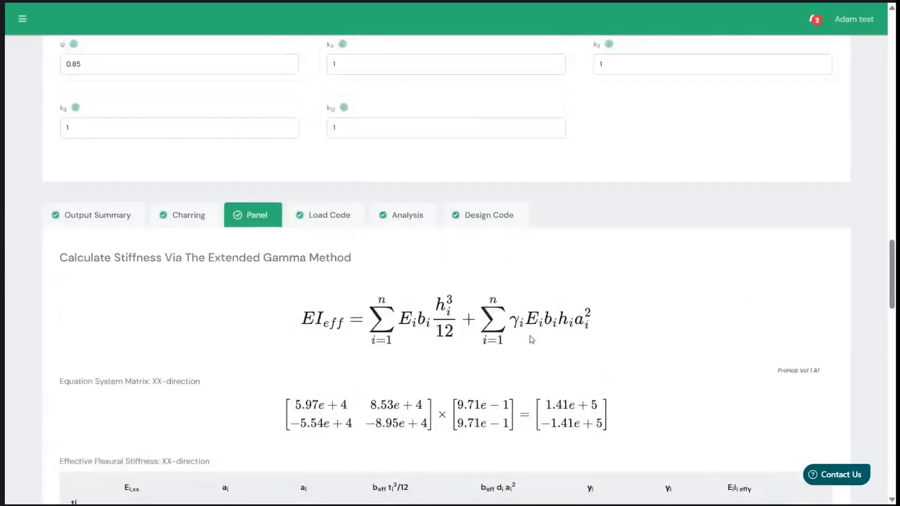
- Review the ULS fire loading in the Load Code results and the shear actions in the Analysis results
left_click(326, 232)
scroll(519, 314, "down", 2)
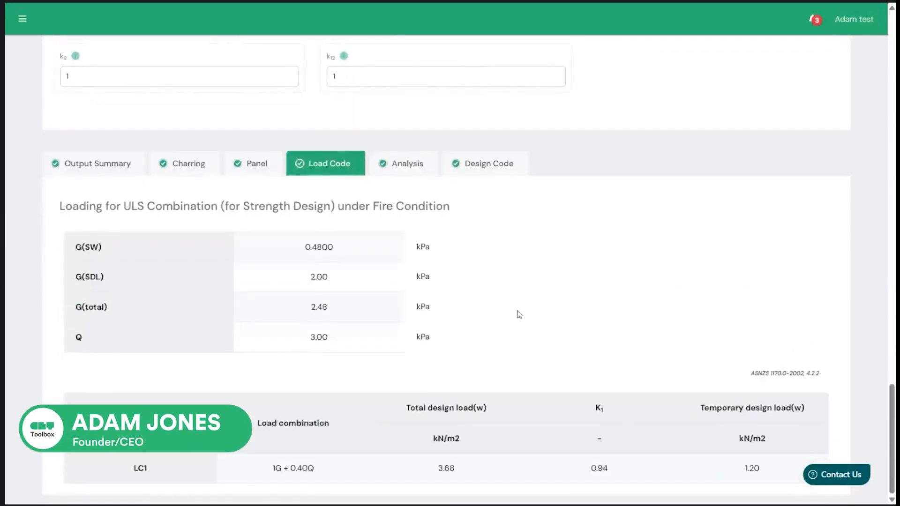
left_click(420, 165)
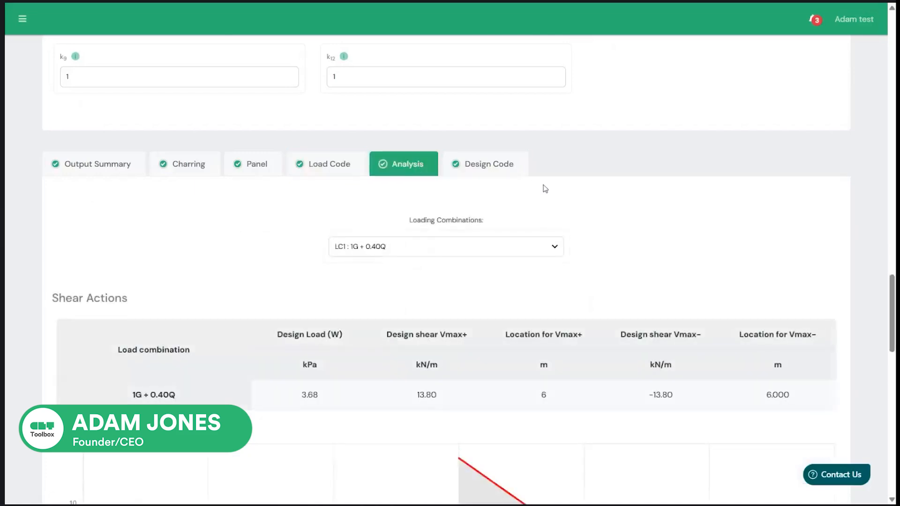
- Review the bending and shear design checks in the Design Code results, and return to the output summary
left_click(515, 174)
scroll(559, 396, "down", 10)
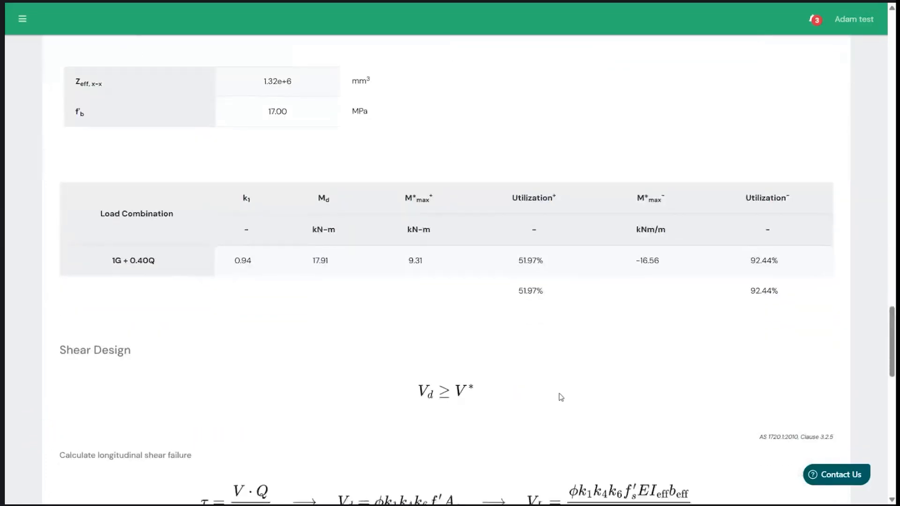
scroll(560, 397, "up", 12)
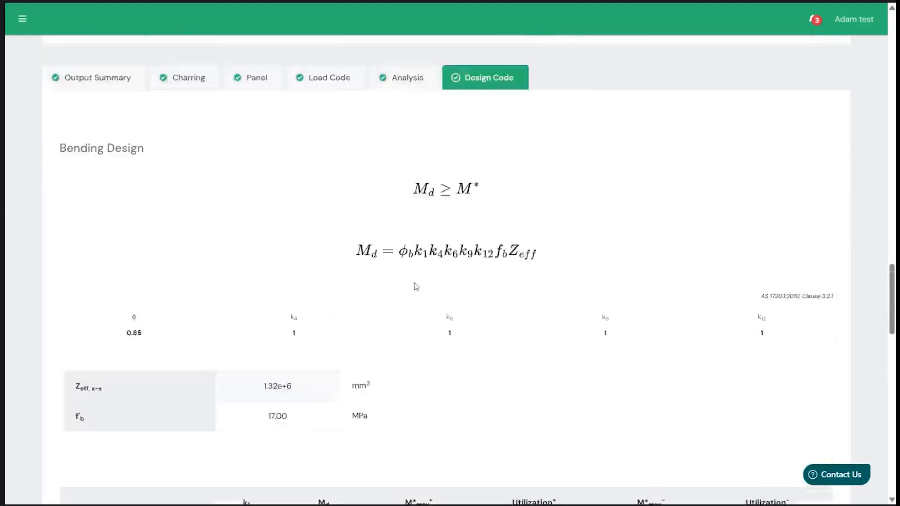
left_click(117, 265)
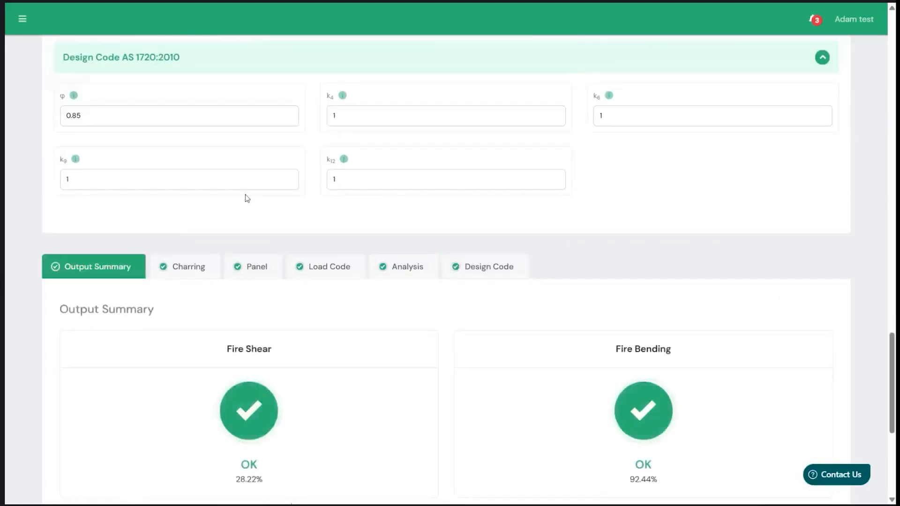
- Set the GAP char factor to 5 and expand the summary of fire shear and fire bending checks
scroll(260, 267, "up", 10)
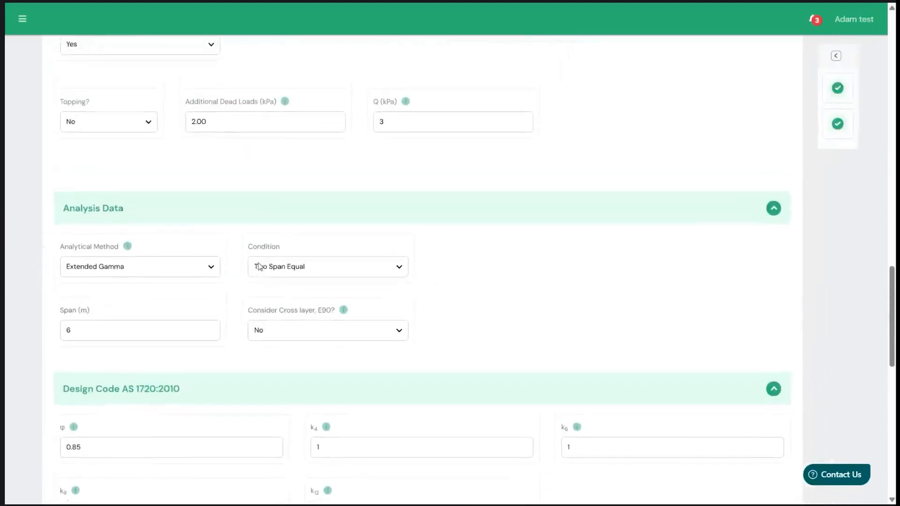
scroll(259, 267, "up", 10)
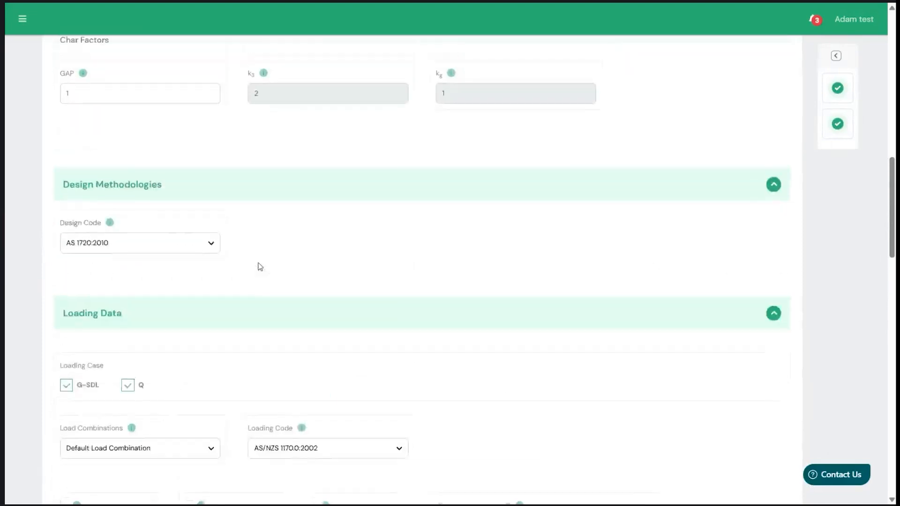
scroll(259, 266, "up", 4)
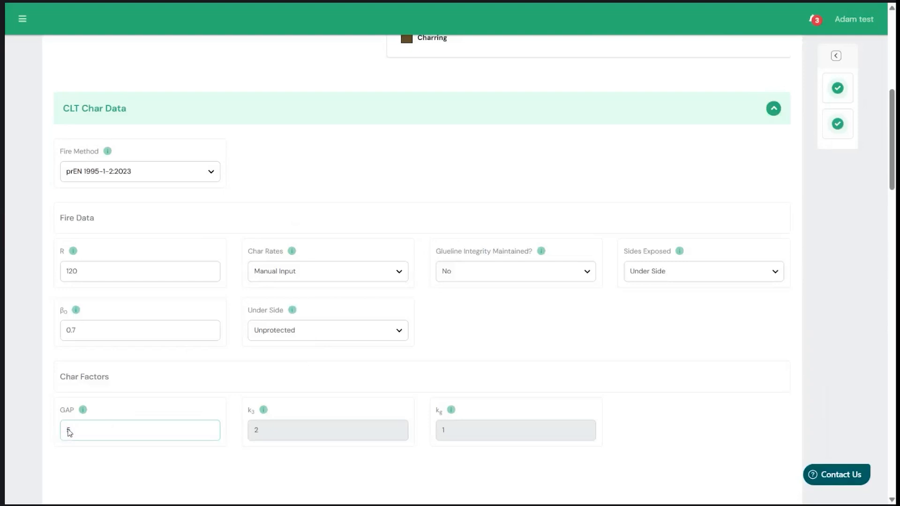
key("BackSpace")
left_click(836, 55)
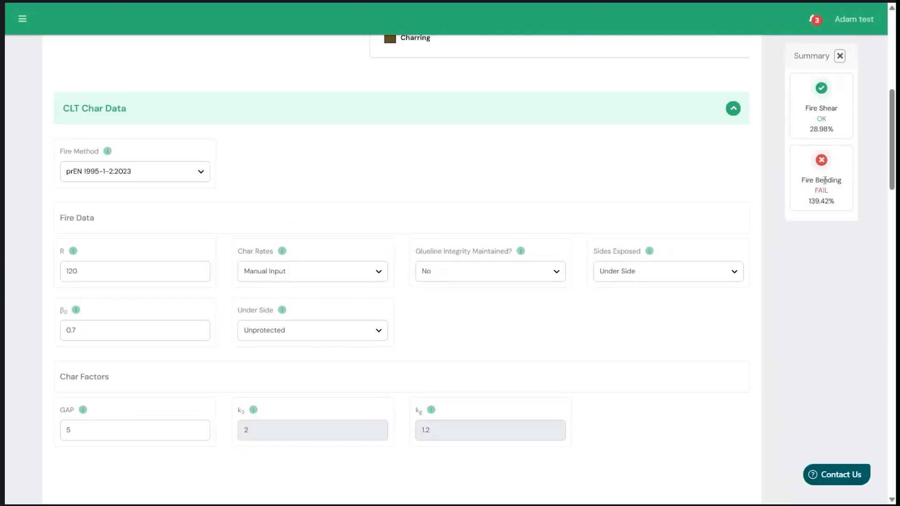
- Examine the charring diagram for the unprotected NX7/240 panel and the fire data and char factors
scroll(616, 251, "up", 5)
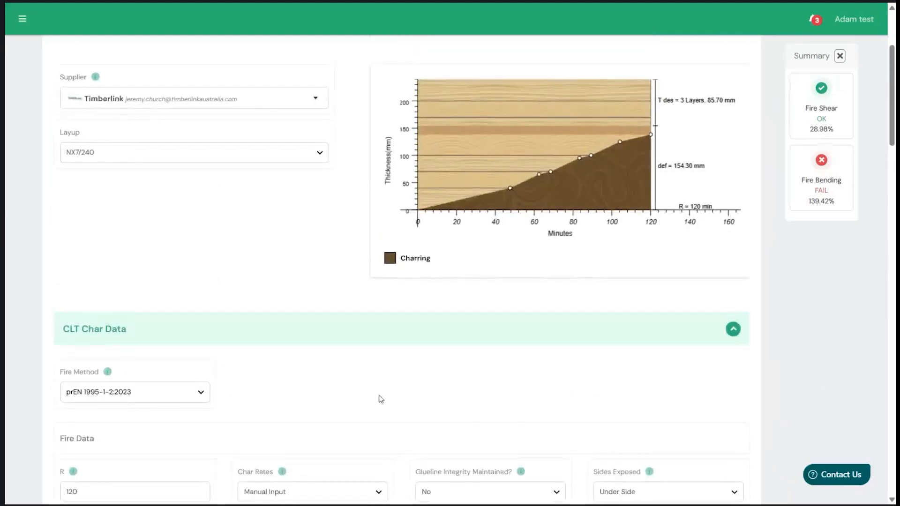
scroll(260, 420, "down", 5)
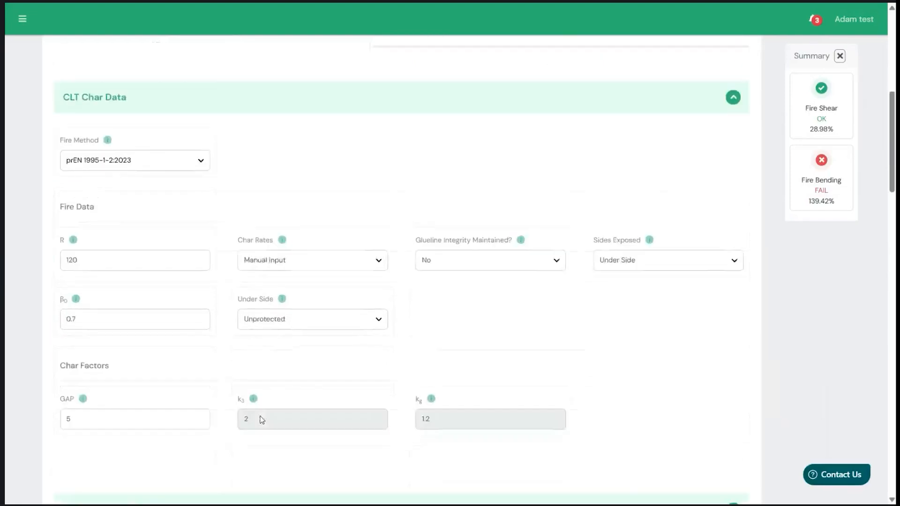
scroll(280, 312, "down", 1)
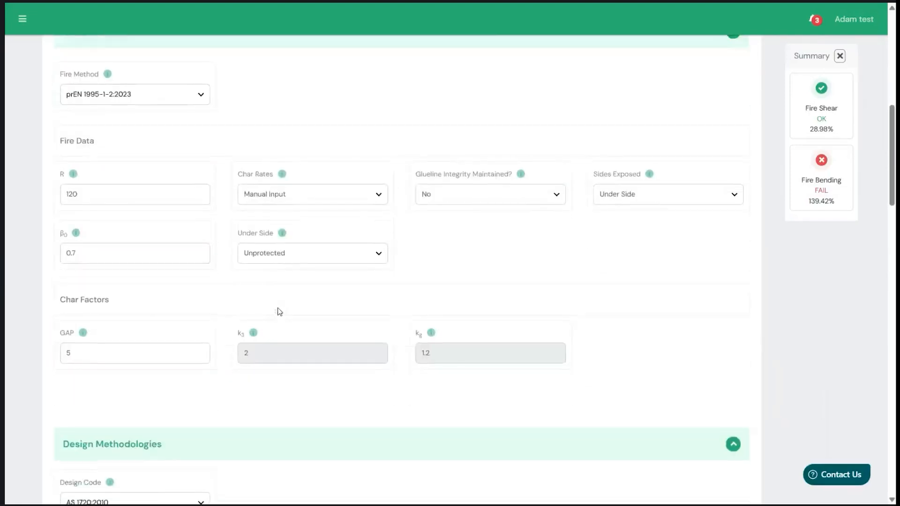
scroll(280, 311, "up", 1)
scroll(279, 312, "down", 1)
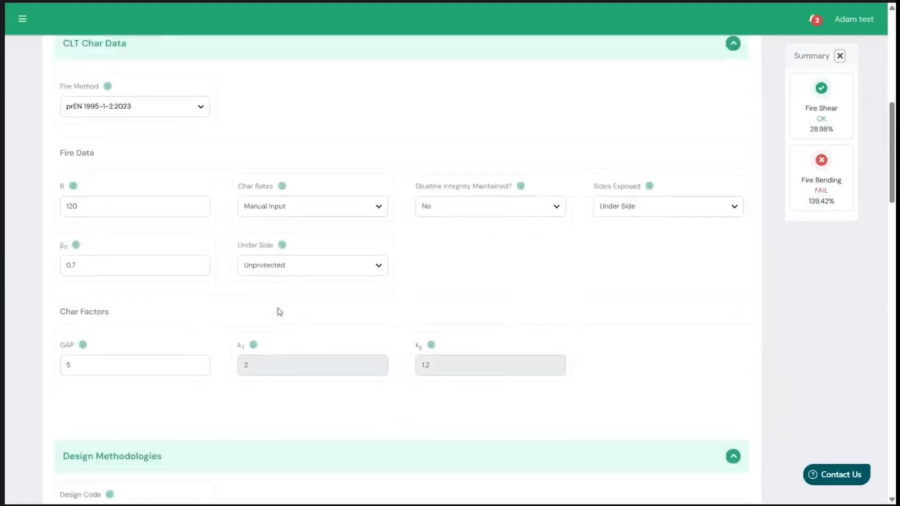
scroll(280, 312, "up", 1)
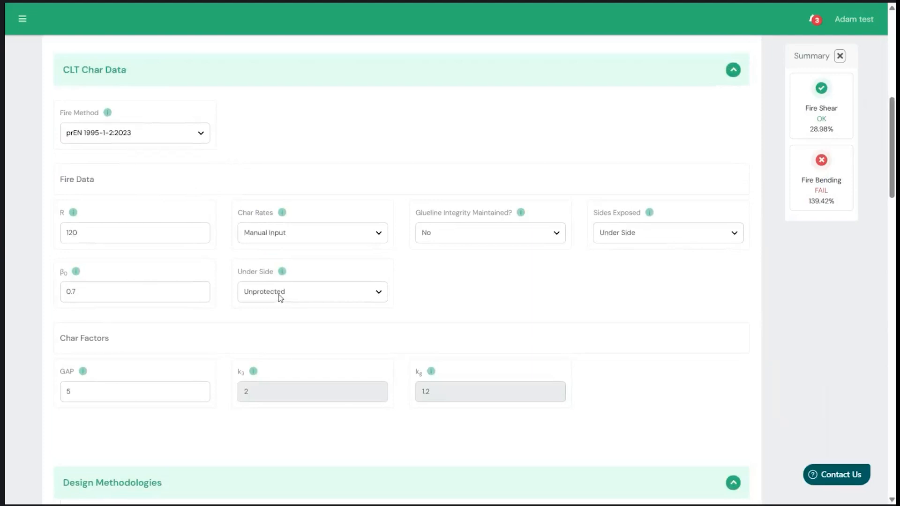
- Set the under side of the CLT floor to Protected and review its protection layers
left_click(279, 294)
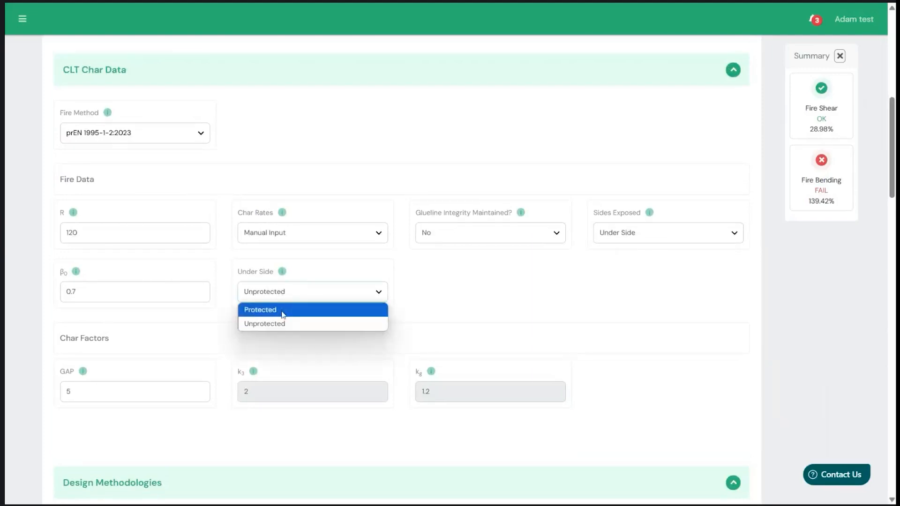
left_click(284, 314)
scroll(373, 234, "down", 5)
scroll(374, 234, "up", 3)
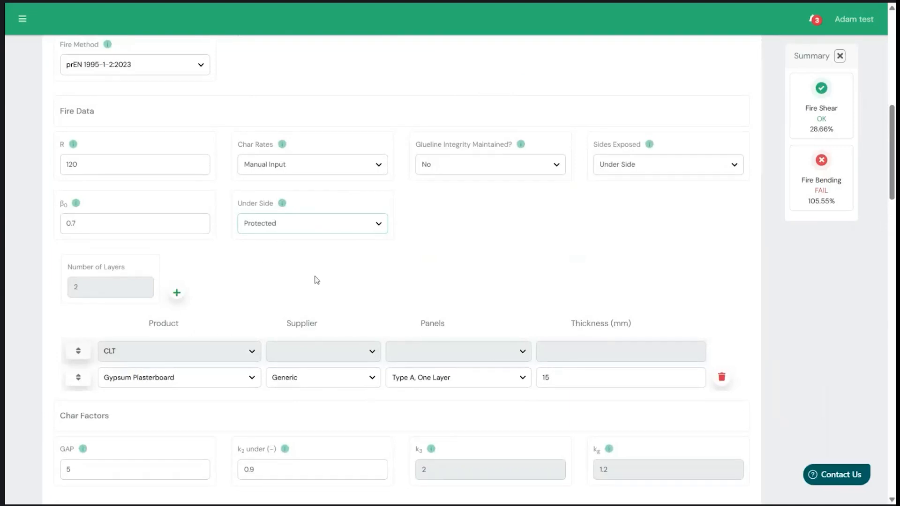
- Switch to the presentation slide comparing exposed and protected acoustic floor options, review it, and return to the calculator
key("alt+Tab")
key("Left")
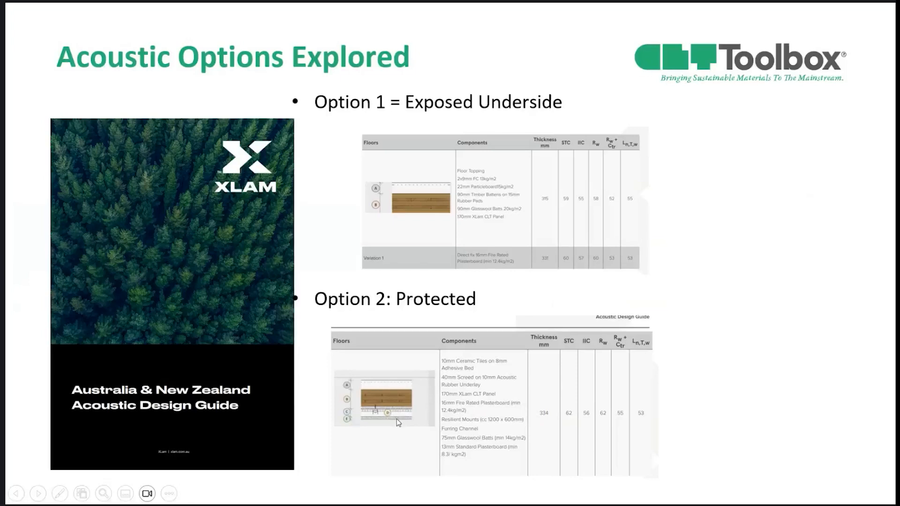
key("alt+Tab")
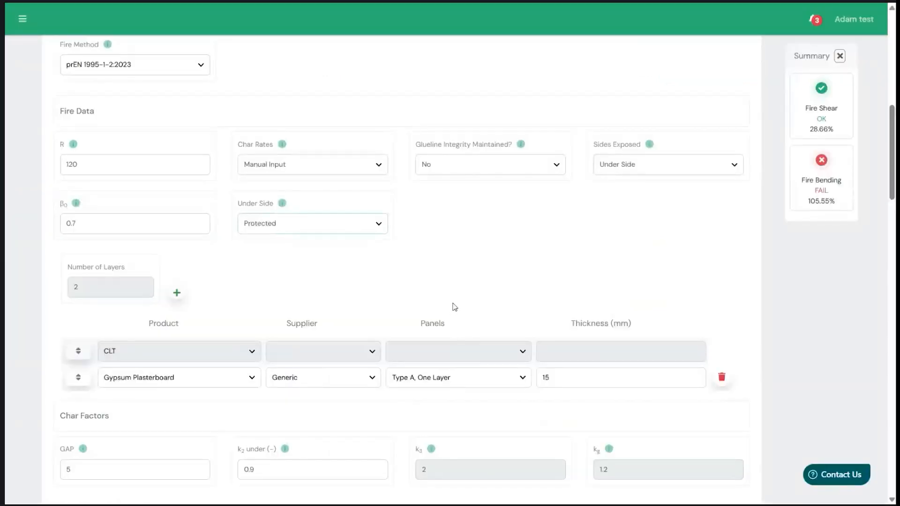
- Add two more 15 mm Gypsum Plasterboard layers to the under side protection and check the charring diagram
scroll(454, 308, "up", 1)
left_click(177, 327)
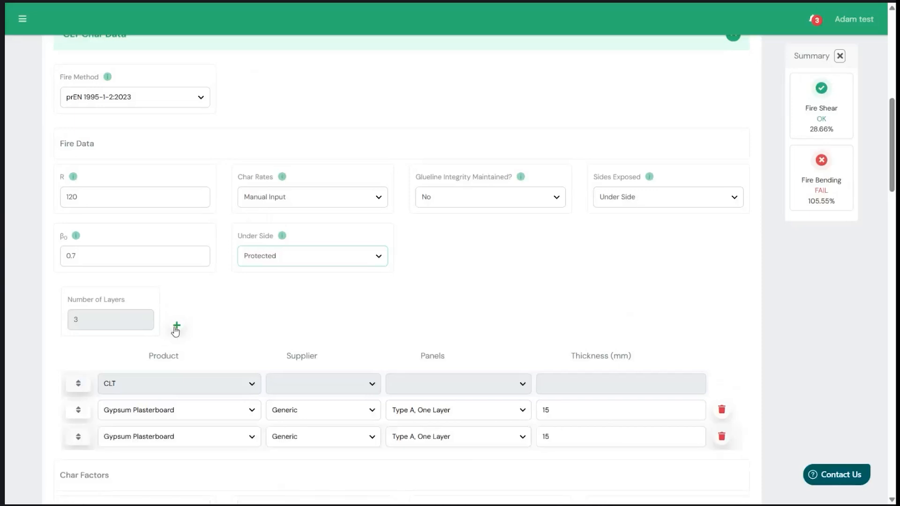
scroll(220, 316, "down", 1)
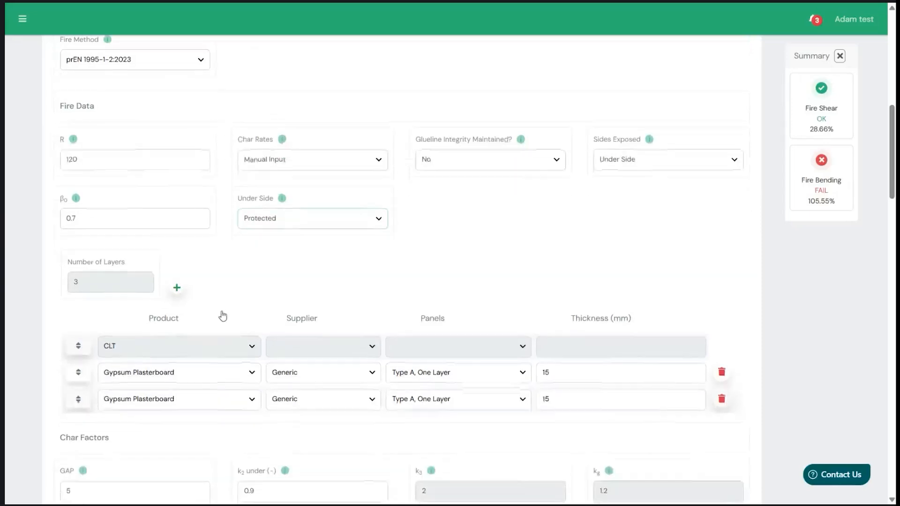
left_click(176, 289)
scroll(266, 277, "up", 6)
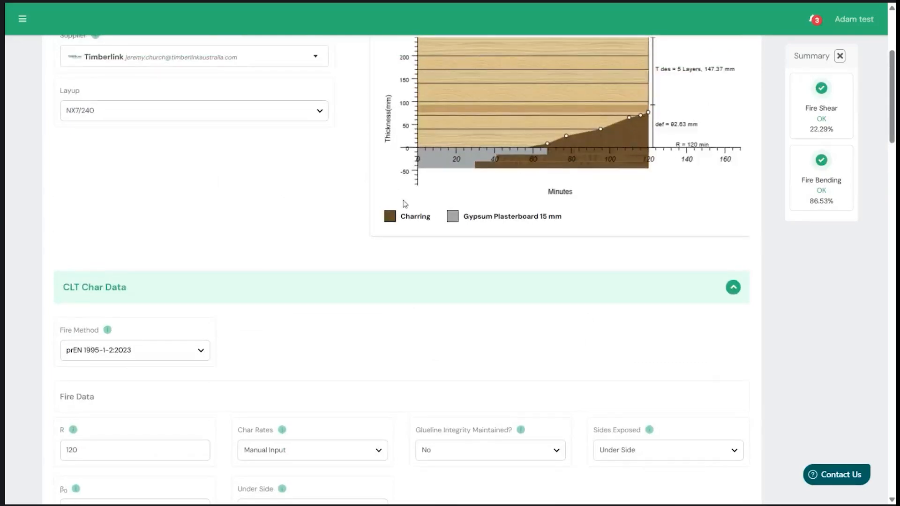
- Change the middle plasterboard layer to PL1 mineral wool with a thickness of 40 mm
scroll(440, 414, "down", 5)
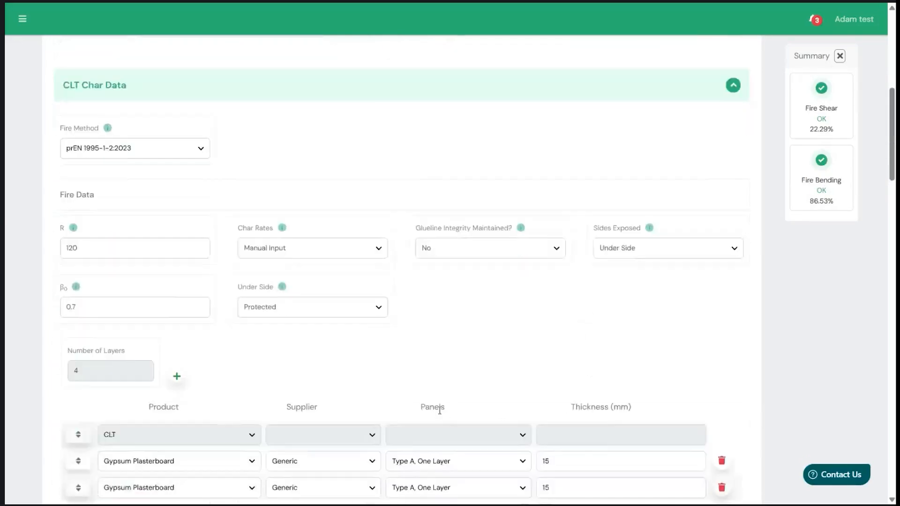
left_click(237, 424)
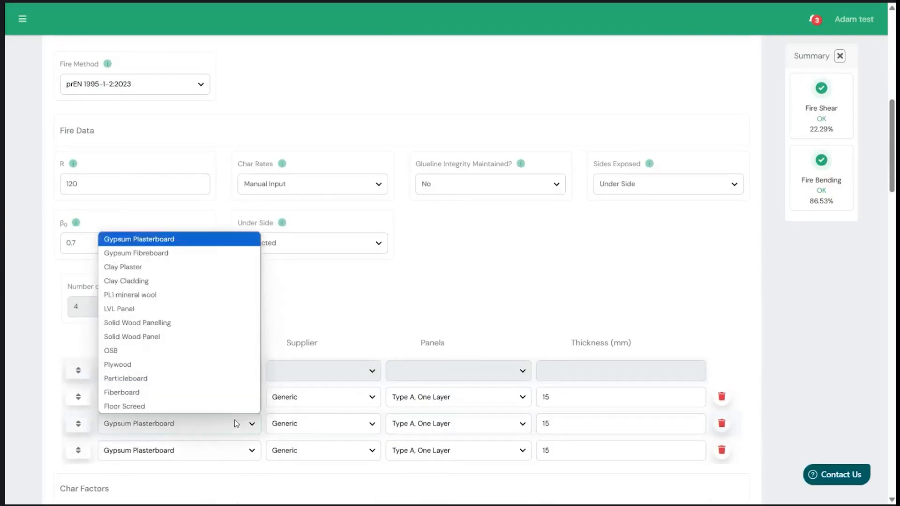
left_click(196, 296)
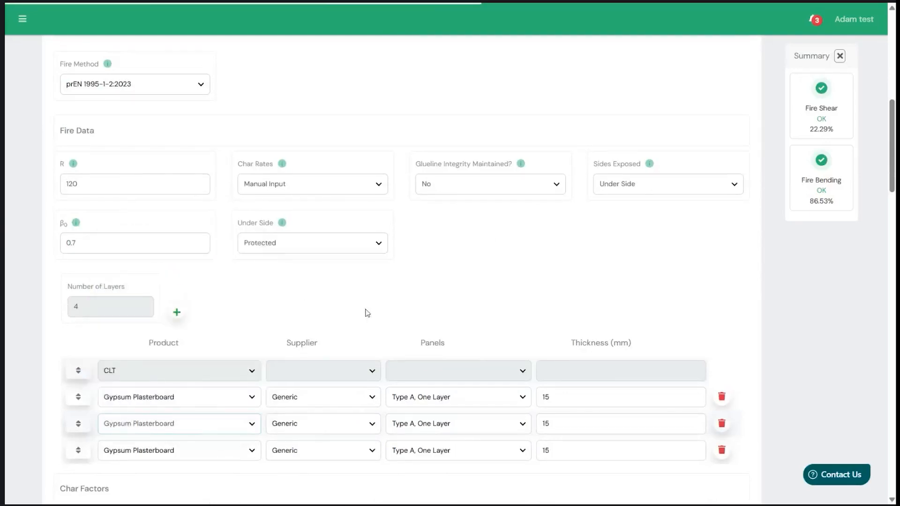
scroll(371, 314, "down", 1)
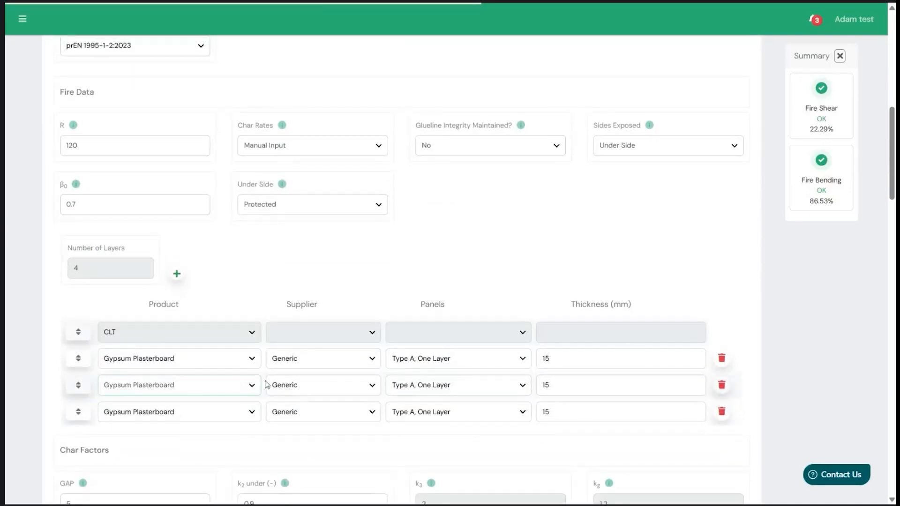
left_click(599, 384)
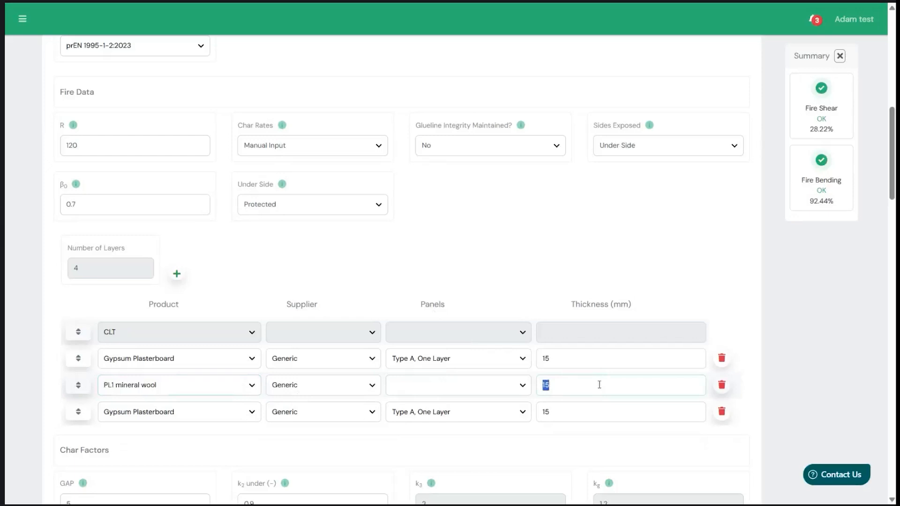
type("45")
- Examine the charring diagram of the plasterboard and mineral wool build-up, including burn depth and time at its points
scroll(600, 384, "up", 3)
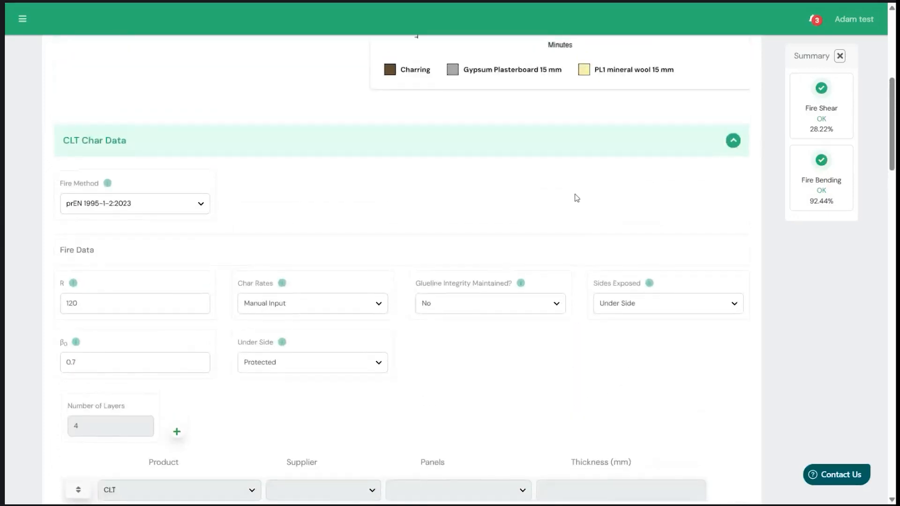
scroll(577, 198, "up", 3)
scroll(461, 375, "up", 1)
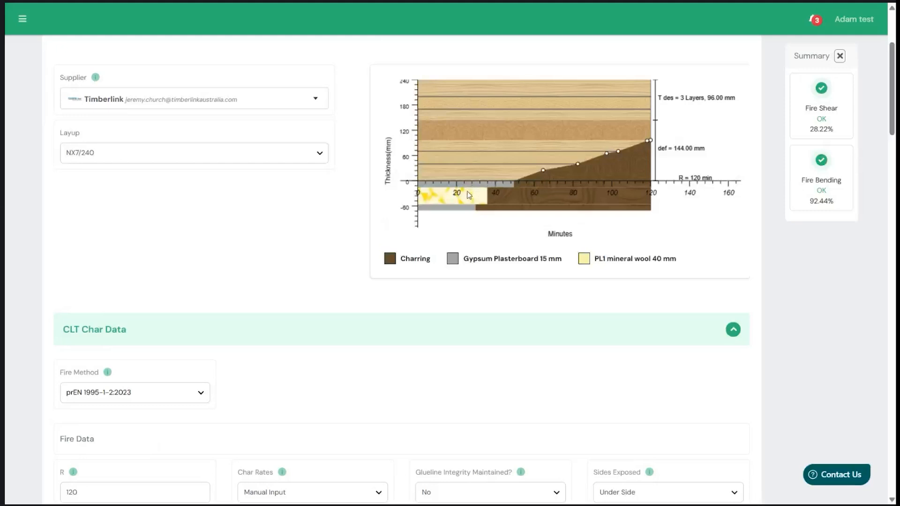
scroll(301, 238, "up", 1)
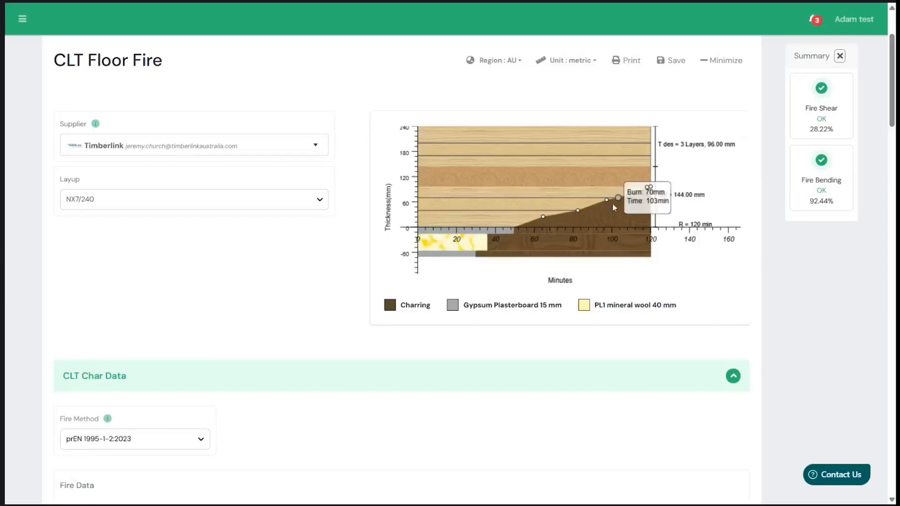
scroll(510, 428, "down", 20)
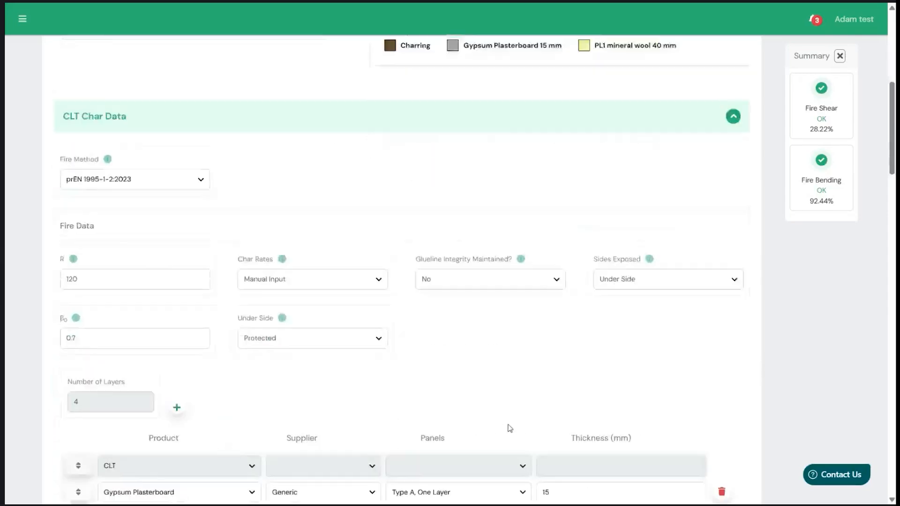
- Review the Charring output down to the Protection Time formulas and the table of protection times for each plasterboard and mineral wool layer
scroll(296, 402, "down", 10)
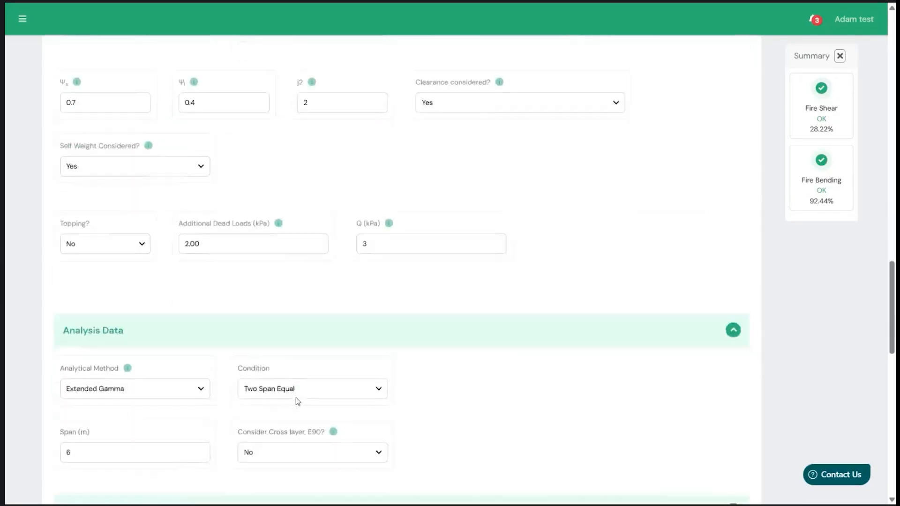
left_click(197, 401)
scroll(438, 358, "down", 20)
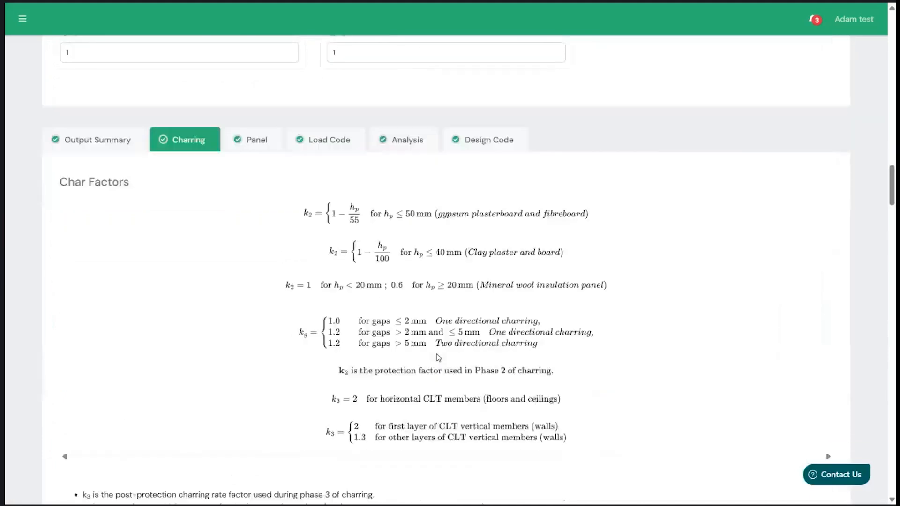
scroll(439, 357, "down", 20)
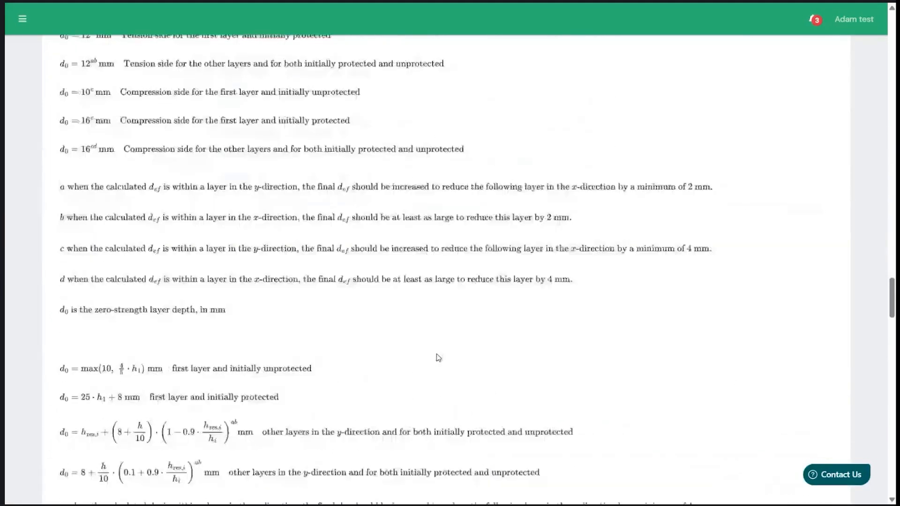
scroll(438, 358, "down", 10)
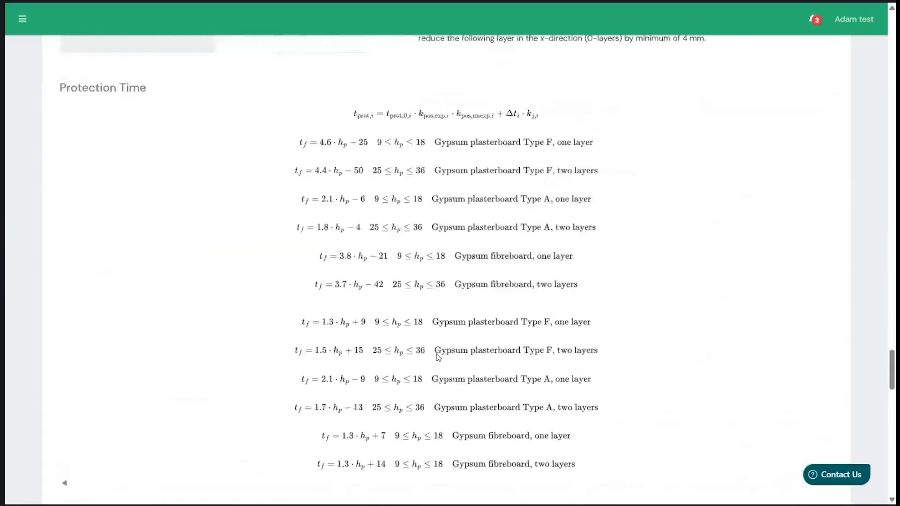
scroll(463, 336, "down", 1)
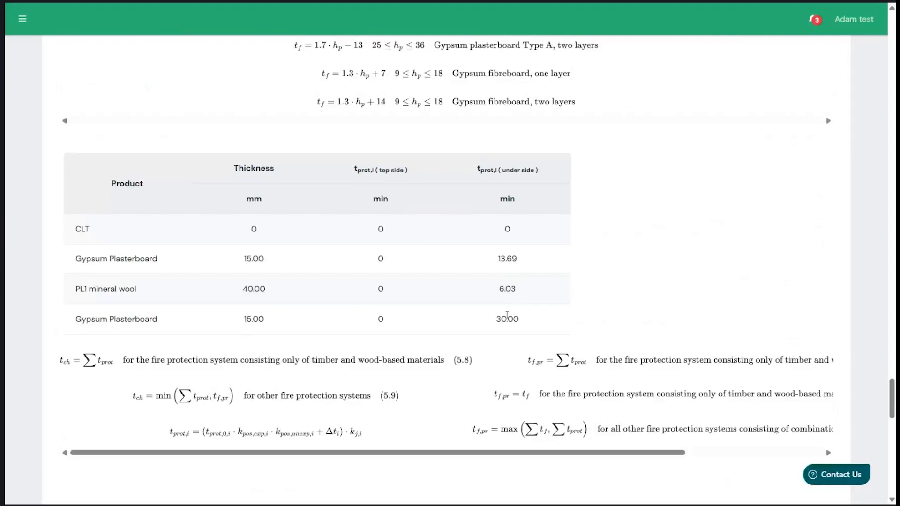
scroll(507, 315, "up", 1)
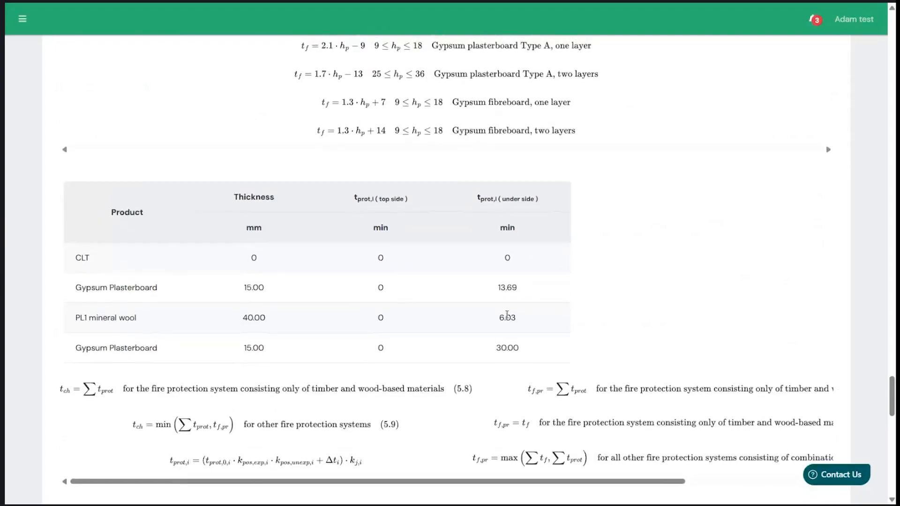
- Set the under side of the CLT floor to Unprotected and check the charring diagram and fire check summary
scroll(507, 315, "up", 20)
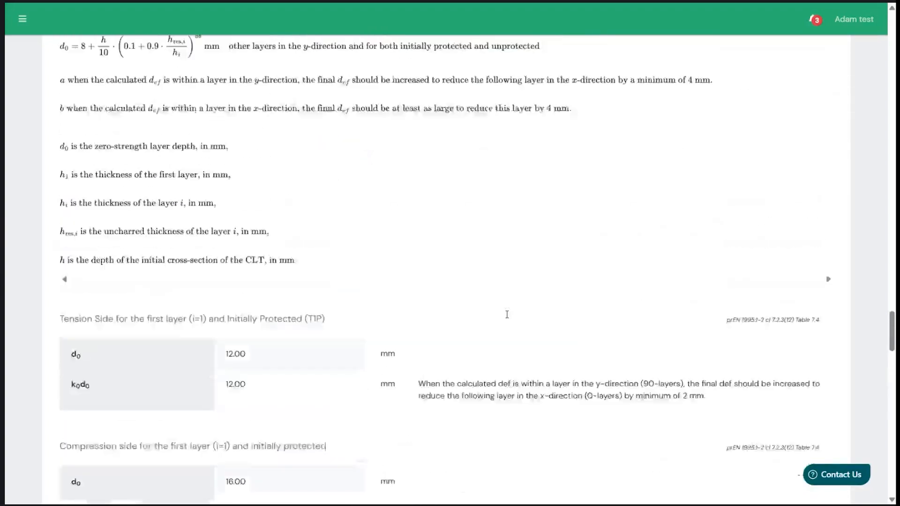
scroll(507, 317, "up", 20)
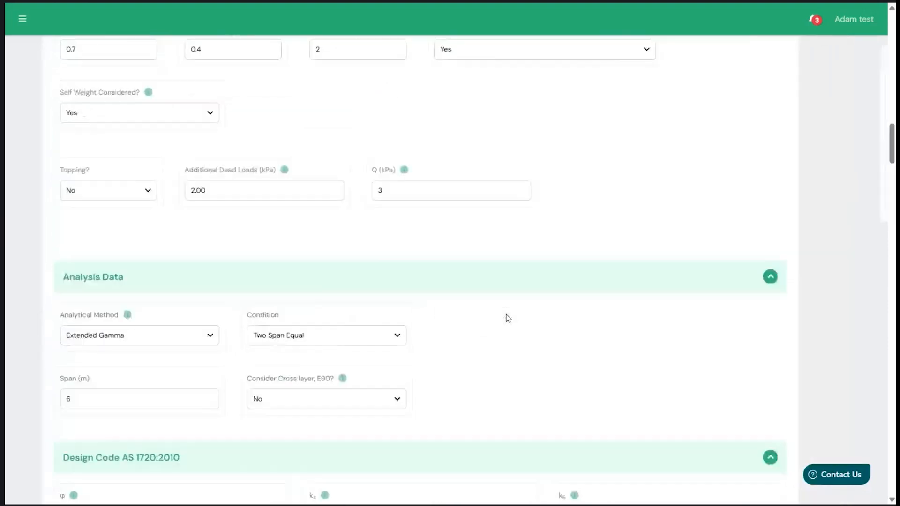
scroll(358, 270, "up", 20)
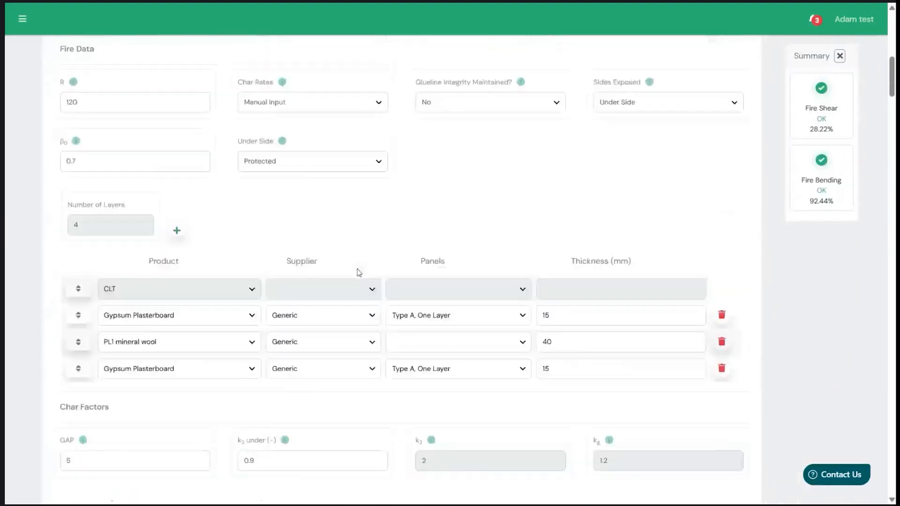
scroll(297, 238, "up", 7)
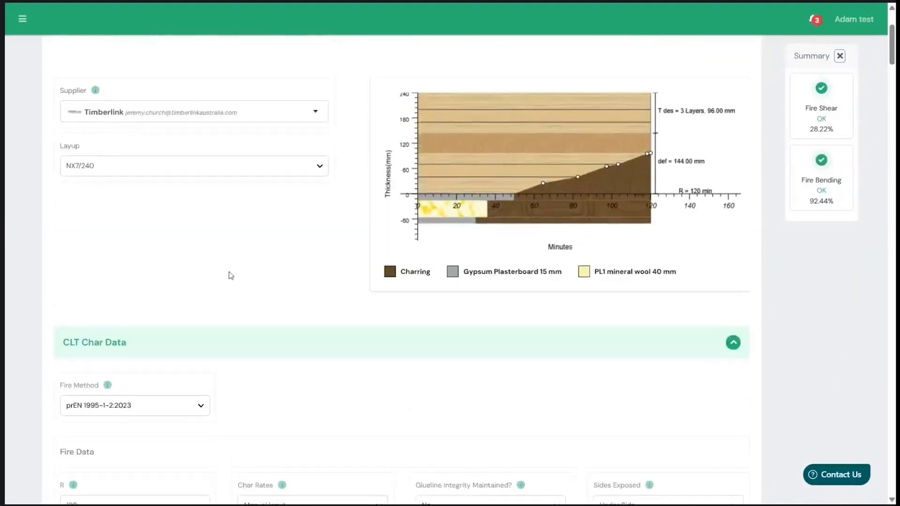
scroll(230, 275, "down", 3)
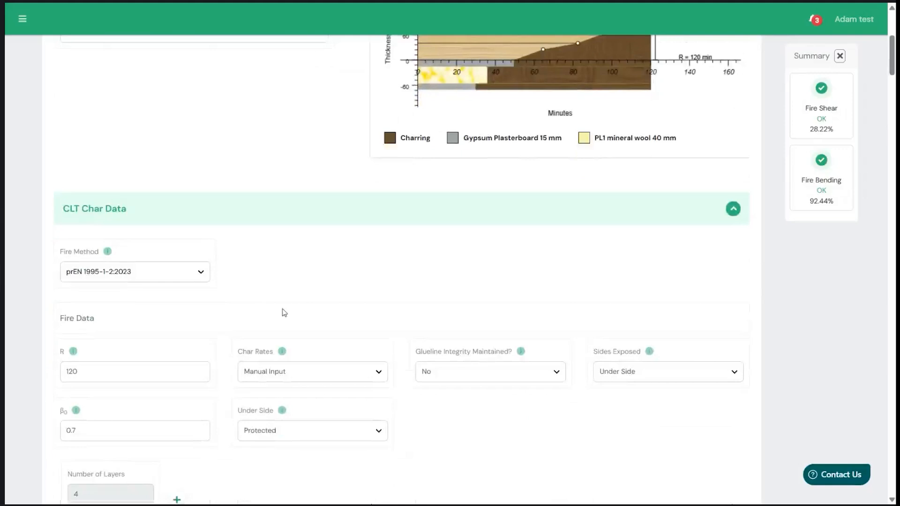
scroll(283, 312, "down", 1)
left_click(275, 394)
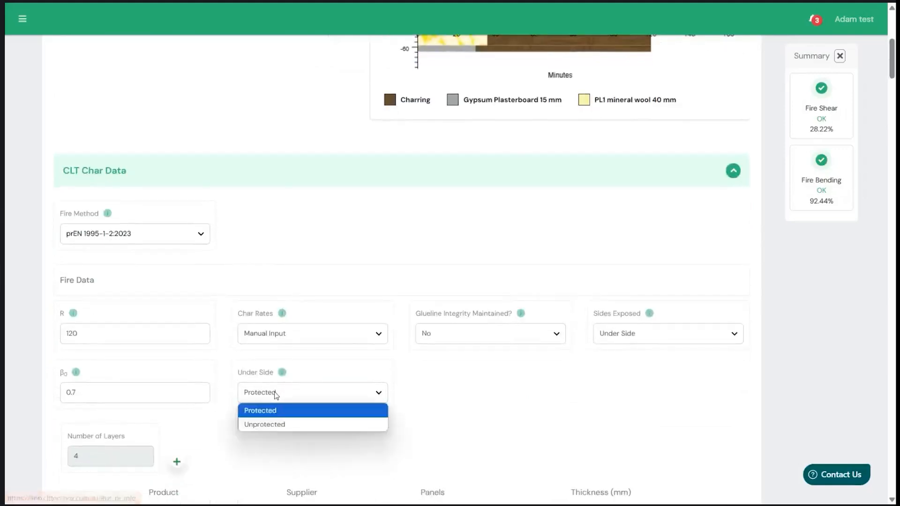
left_click(261, 425)
scroll(256, 316, "up", 1)
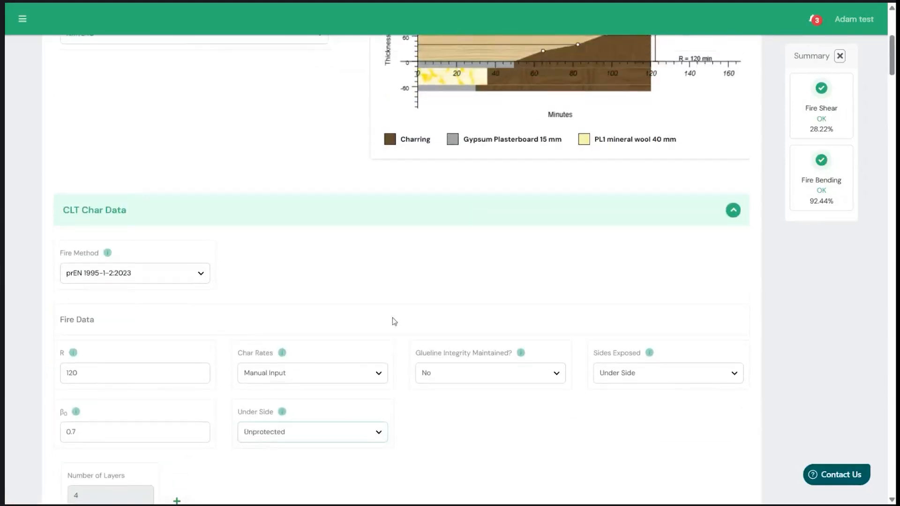
scroll(392, 319, "up", 3)
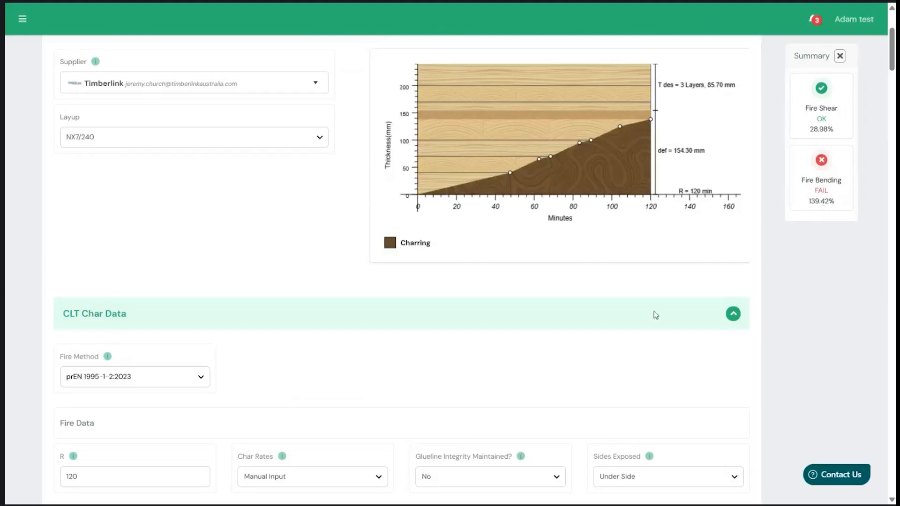
- Set Glueline Integrity Maintained to Yes and return to the charring diagram
scroll(535, 420, "down", 2)
left_click(500, 395)
left_click(476, 409)
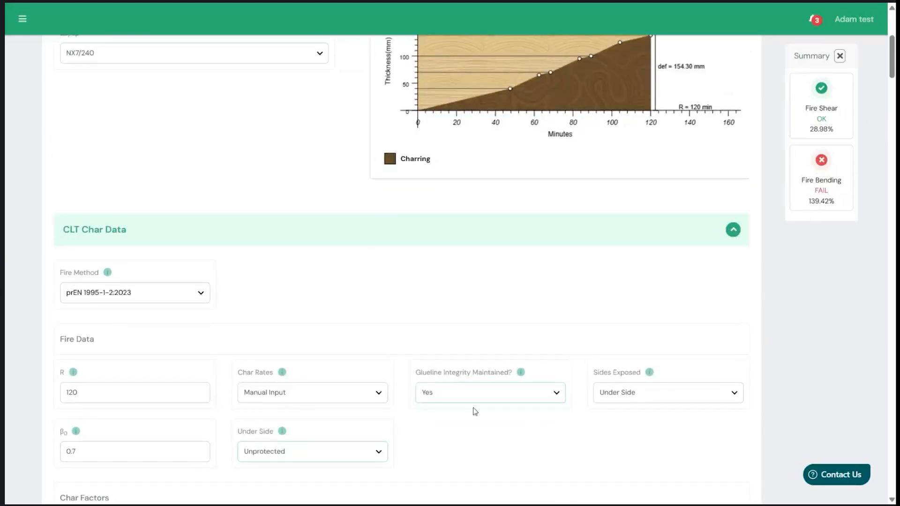
scroll(445, 352, "up", 1)
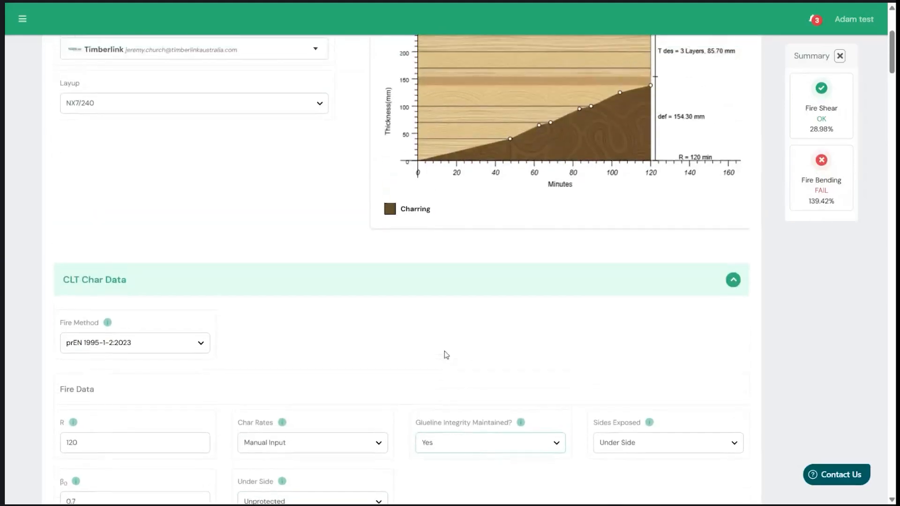